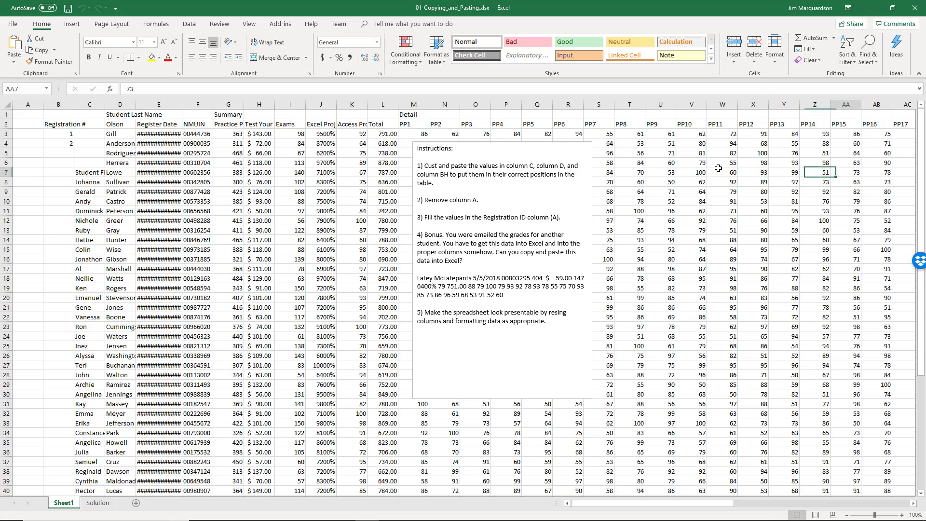
# Examine the columns across Sheet1 as far as the isolated PP23 data in column BH.
pyautogui.press('Right')
pyautogui.press('Right')
pyautogui.press('Right')
pyautogui.press('Right')
pyautogui.press('Right')
pyautogui.press('Right')
pyautogui.press('Right')
pyautogui.press('Right')
pyautogui.press('Right')
pyautogui.press('Right')
pyautogui.press('Right')
pyautogui.press('Right')
pyautogui.press('Right')
pyautogui.press('Right')
pyautogui.press('Right')
pyautogui.press('Right')
pyautogui.press('Right')
pyautogui.press('Right')
pyautogui.press('Right')
pyautogui.press('Right')
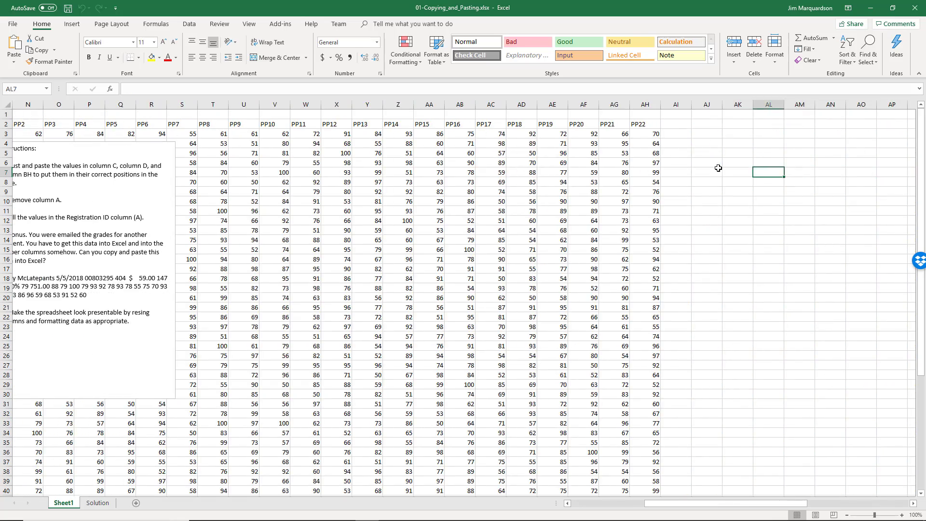
pyautogui.press('Left')
pyautogui.press('Left')
pyautogui.press('Left')
pyautogui.press('Left')
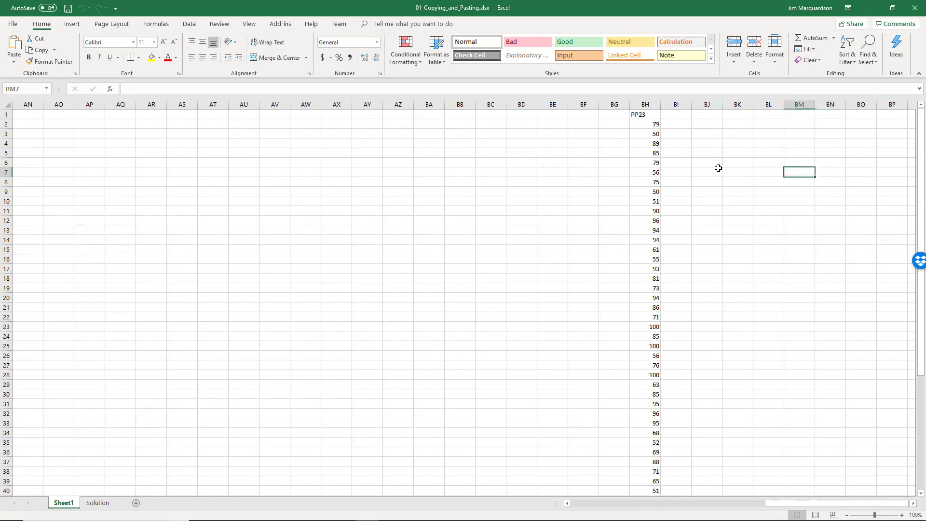
pyautogui.hotkey('ctrl', 'Home')
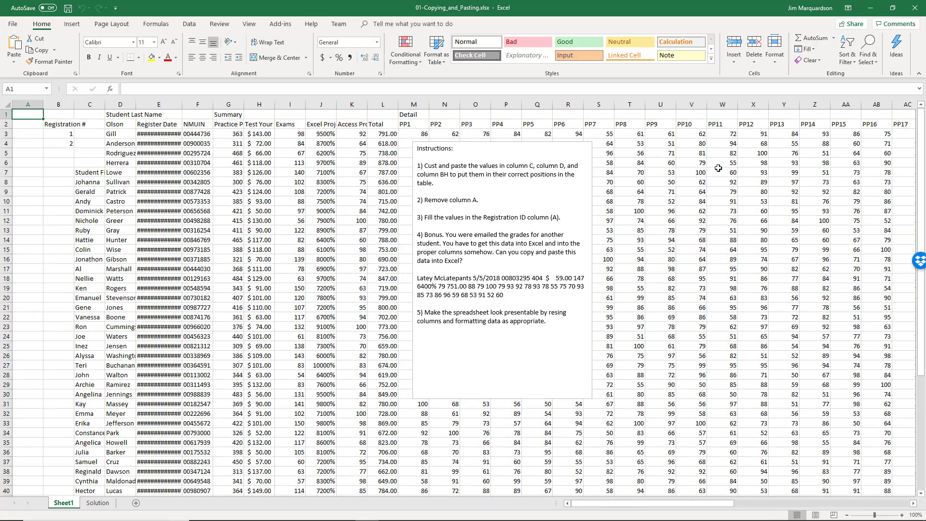
# Review the PP score columns and the empty columns beyond PP22, and return to cell A1.
pyautogui.press('Right')
pyautogui.press('Right')
pyautogui.press('Right')
pyautogui.press('Right')
pyautogui.press('Right')
pyautogui.press('Right')
pyautogui.press('Right')
pyautogui.press('Right')
pyautogui.press('Right')
pyautogui.press('Right')
pyautogui.press('Right')
pyautogui.press('Right')
pyautogui.press('Right')
pyautogui.press('Right')
pyautogui.press('Right')
pyautogui.press('Right')
pyautogui.press('Right')
pyautogui.press('Right')
pyautogui.press('Right')
pyautogui.press('Right')
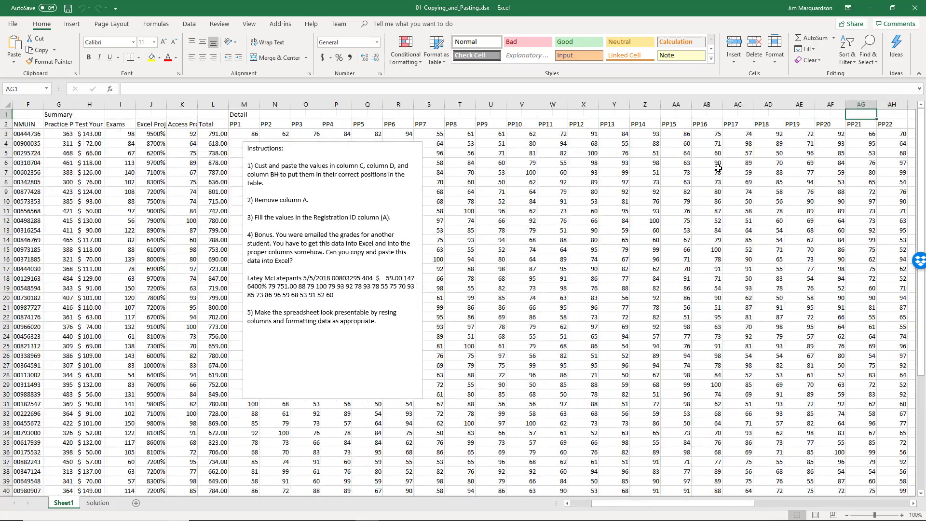
pyautogui.press('Right')
pyautogui.press('Right')
pyautogui.press('Right')
pyautogui.press('Right')
pyautogui.press('Right')
pyautogui.press('Right')
pyautogui.press('Right')
pyautogui.press('Right')
pyautogui.press('Right')
pyautogui.press('Right')
pyautogui.press('Right')
pyautogui.press('Right')
pyautogui.press('Right')
pyautogui.press('Right')
pyautogui.press('Right')
pyautogui.press('Right')
pyautogui.press('Right')
pyautogui.press('Right')
pyautogui.press('Down')
pyautogui.press('Down')
pyautogui.press('Down')
pyautogui.press('Down')
pyautogui.press('Down')
pyautogui.press('Down')
pyautogui.press('Down')
pyautogui.press('Down')
pyautogui.press('Down')
pyautogui.press('Down')
pyautogui.press('Down')
pyautogui.press('Down')
pyautogui.press('Down')
pyautogui.press('Down')
pyautogui.press('Down')
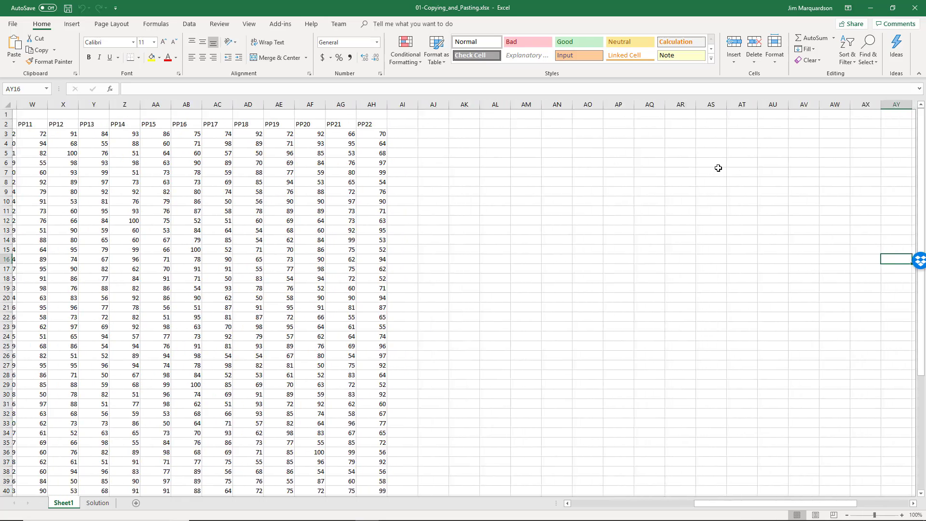
pyautogui.press('Right')
pyautogui.press('Right')
pyautogui.press('Right')
pyautogui.press('Right')
pyautogui.press('Right')
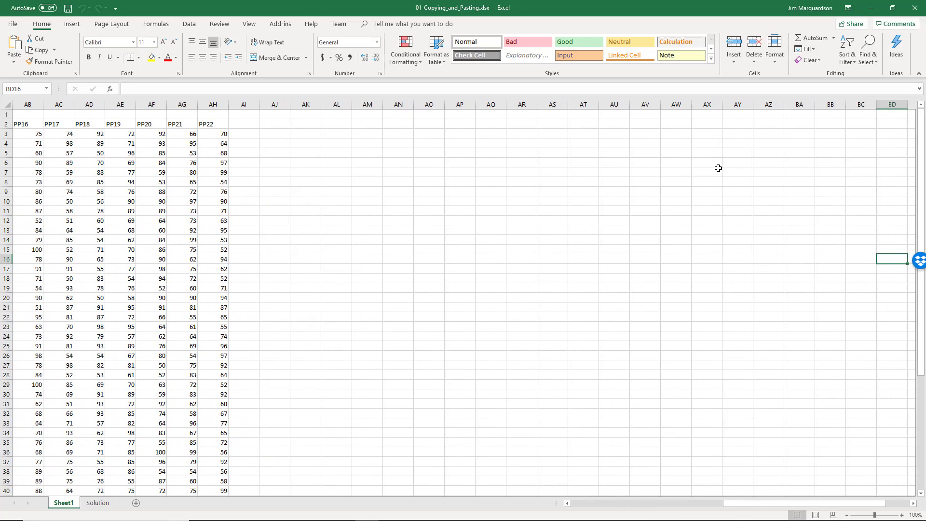
pyautogui.hotkey('ctrl', 'Home')
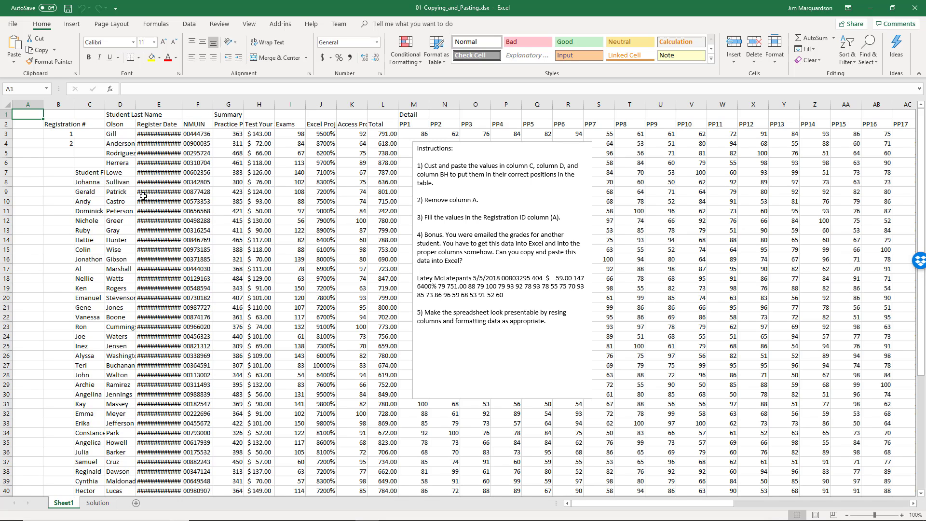
# Move the Student First Name header and its values from C7 downward up to start at C2.
pyautogui.click(90, 173)
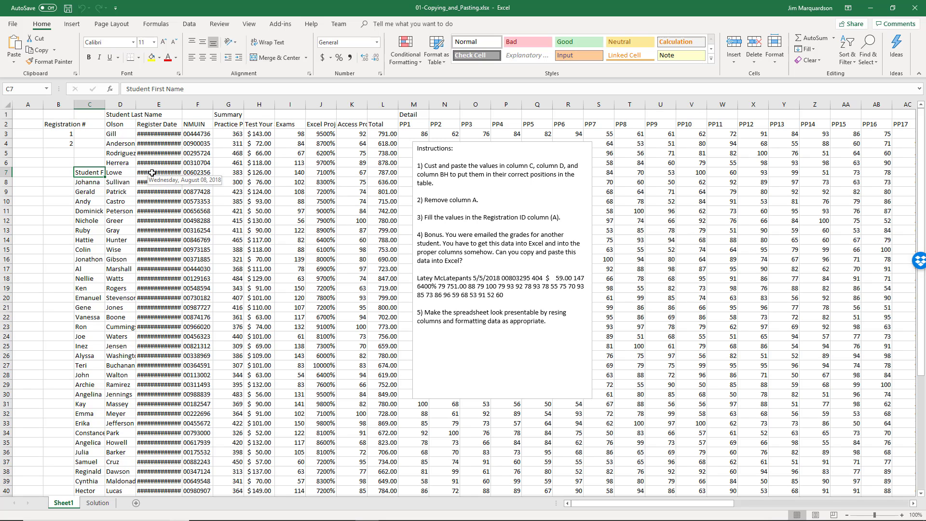
pyautogui.press('End')
pyautogui.hotkey('shift', 'Down')
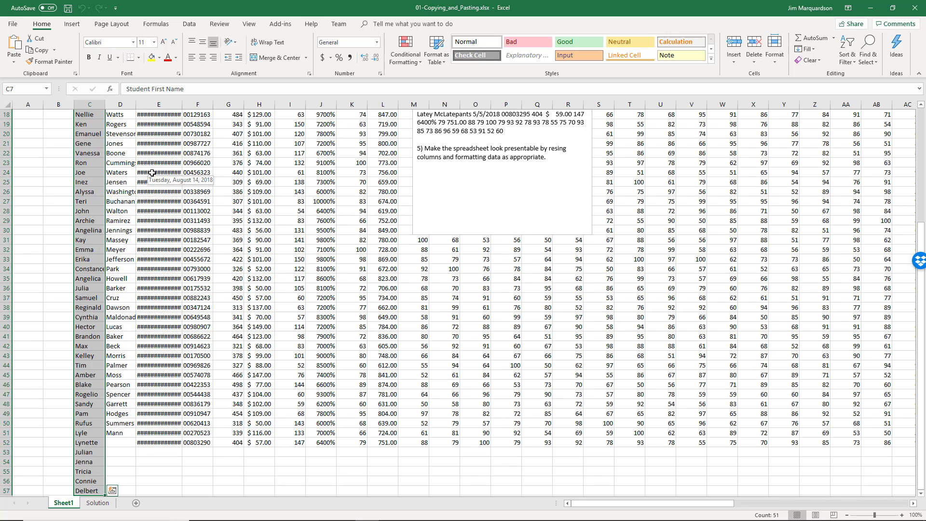
pyautogui.hotkey('ctrl', 'c')
pyautogui.scroll(6, 152, 172)
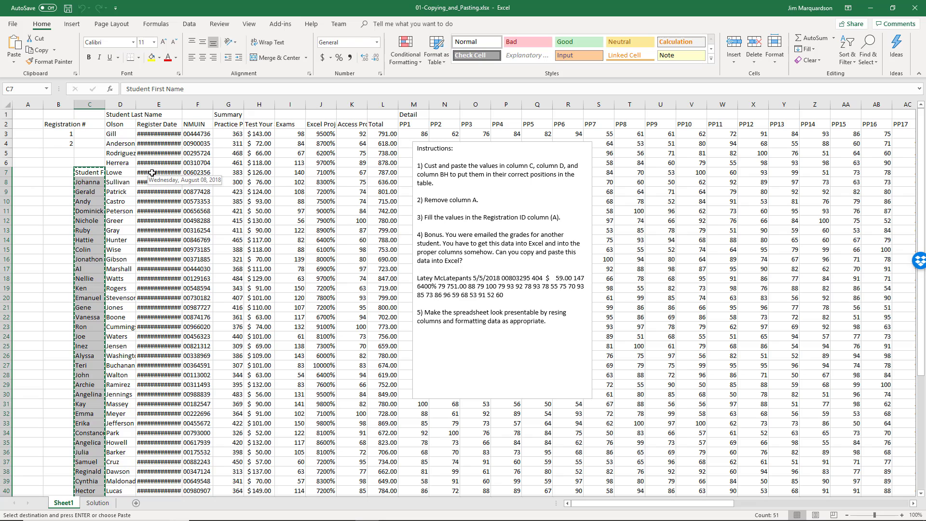
pyautogui.click(94, 126)
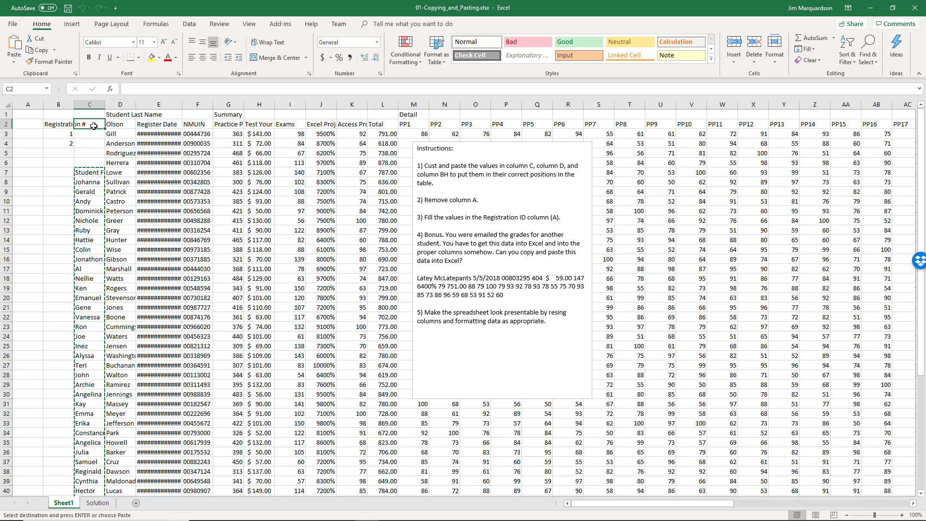
pyautogui.press('Return')
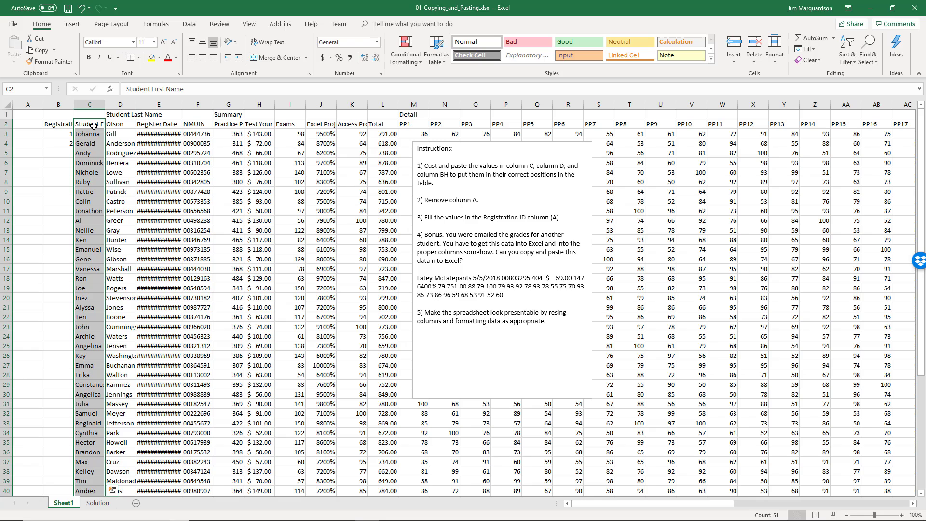
# Move the Student Last Name header and its values from D1:D51 down one row to start at D2.
pyautogui.click(118, 115)
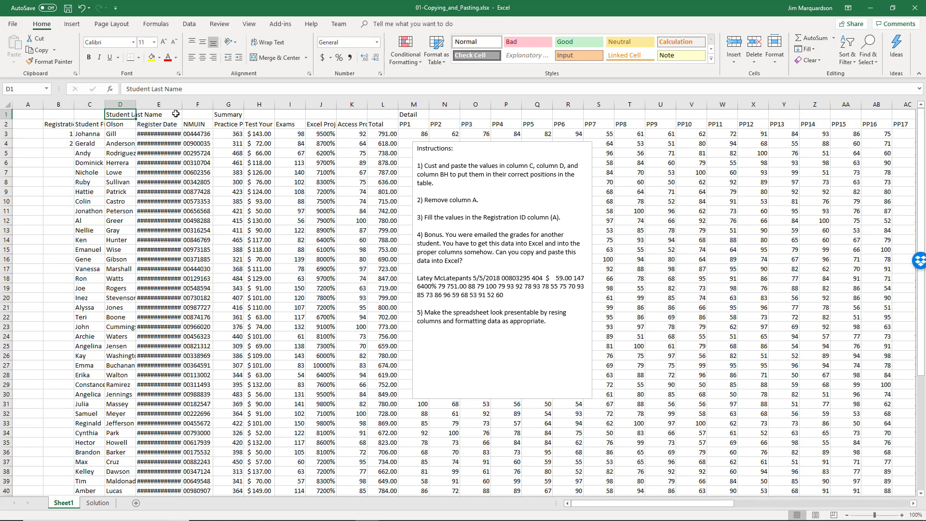
pyautogui.scroll(-9, 128, 213)
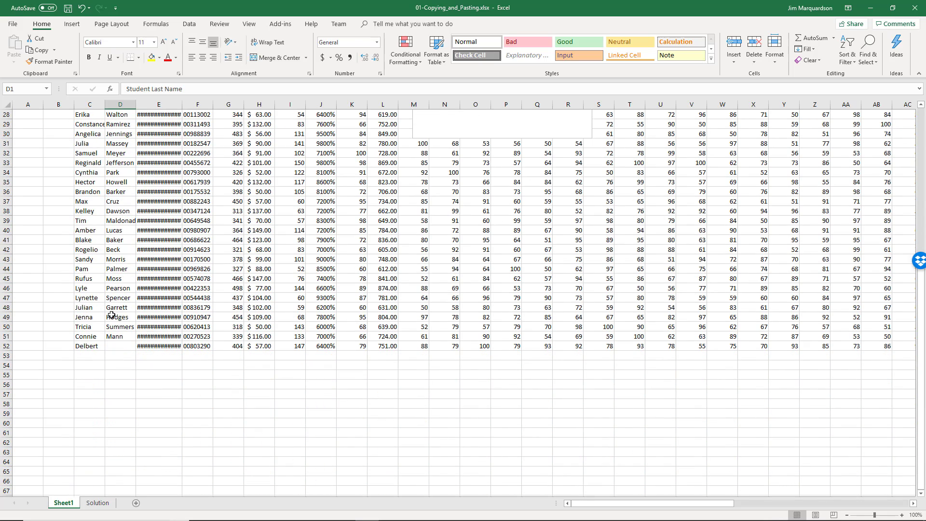
pyautogui.click(118, 336)
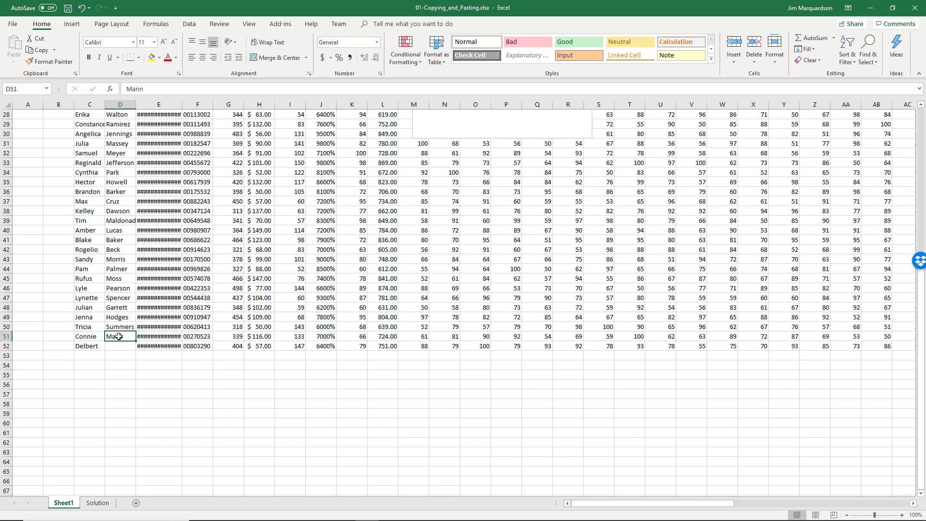
pyautogui.moveTo(118, 336); pyautogui.dragTo(117, 113)
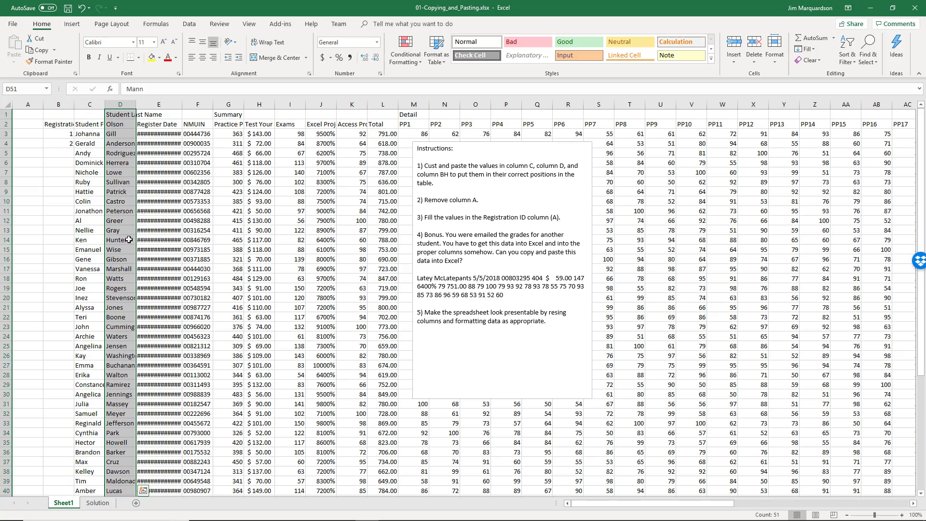
pyautogui.click(41, 44)
pyautogui.scroll(11, 133, 157)
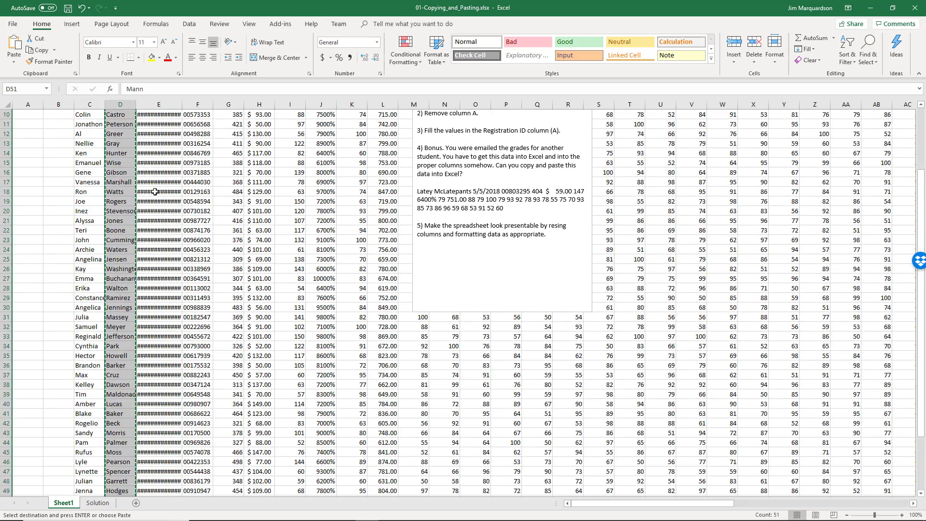
pyautogui.click(121, 125)
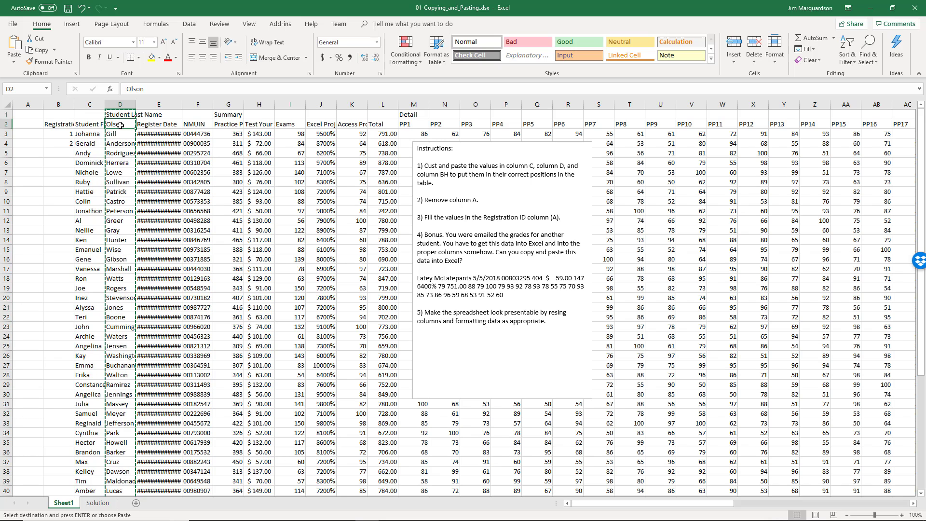
pyautogui.click(16, 45)
# Examine the row 2 headers from NMUIN to PP22 and locate the first empty column after them.
pyautogui.click(197, 143)
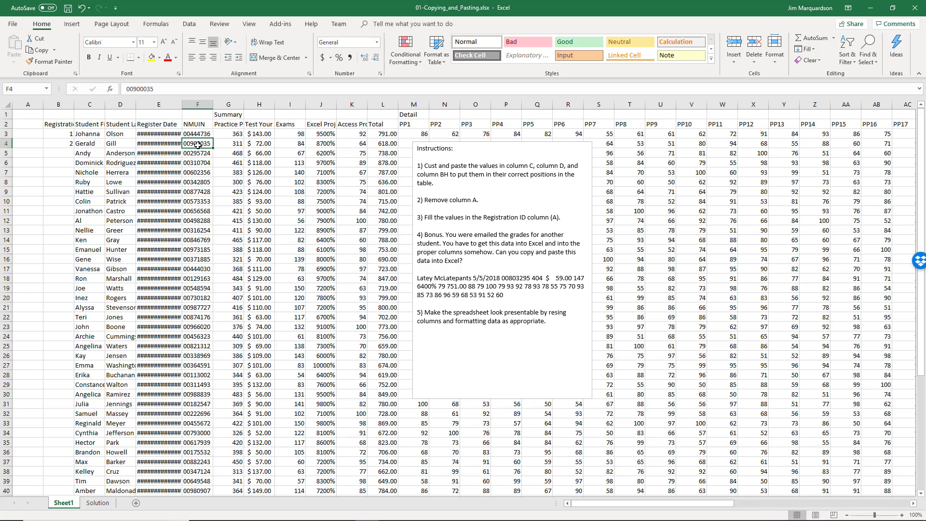
pyautogui.press('Up')
pyautogui.press('Up')
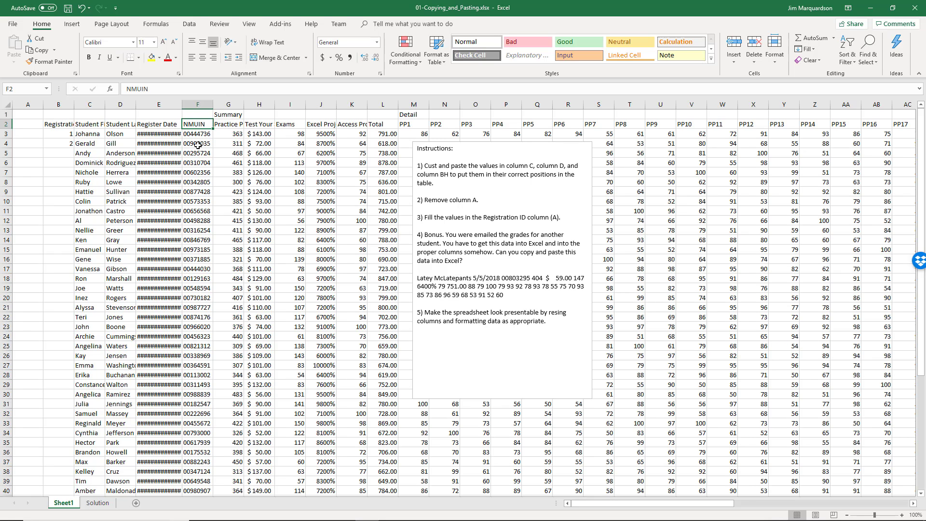
pyautogui.press('End')
pyautogui.press('Right')
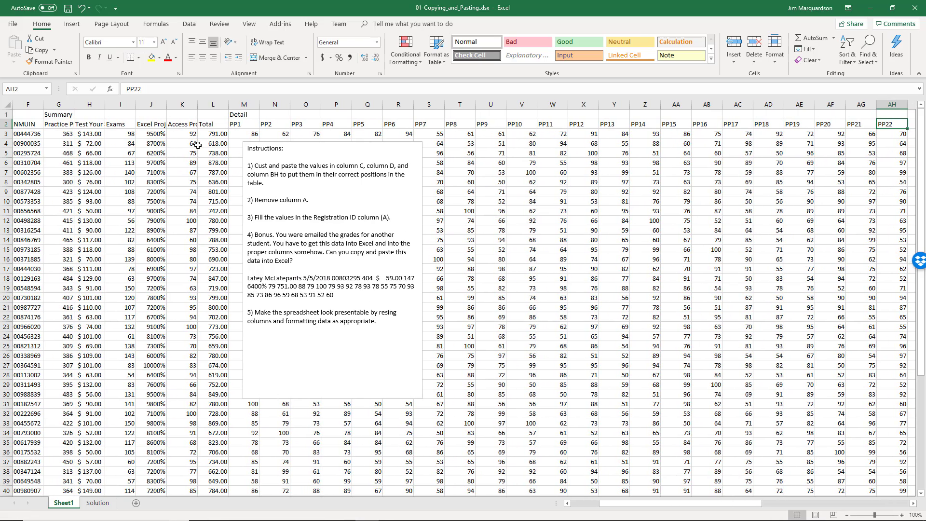
pyautogui.press('Right')
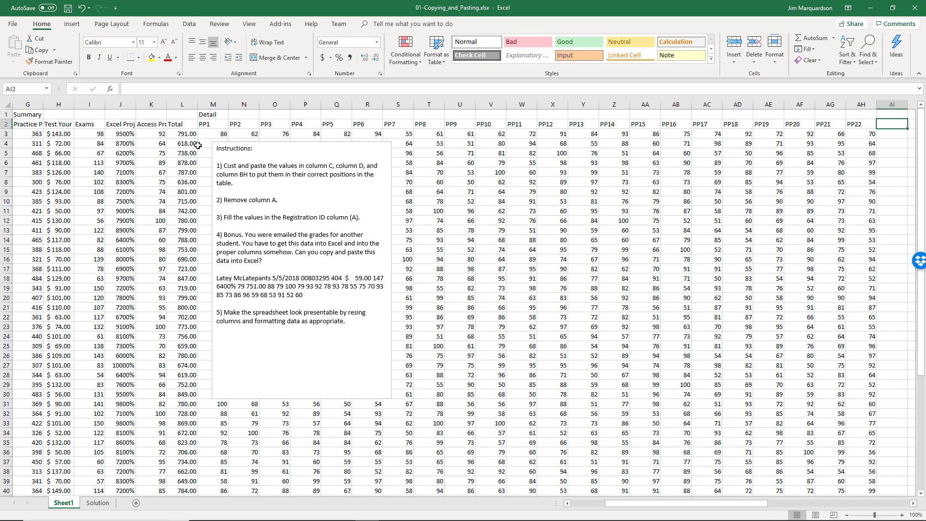
pyautogui.press('Left')
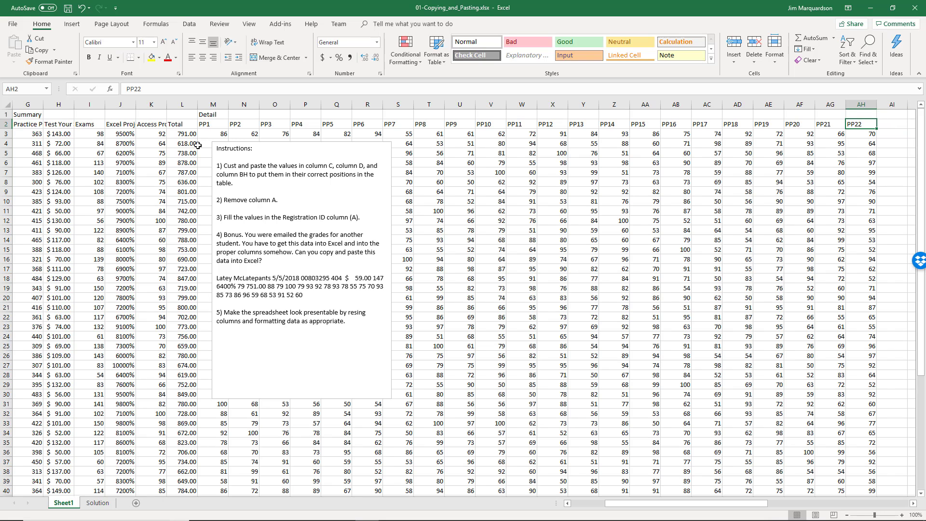
pyautogui.press('Right')
pyautogui.press('Right')
pyautogui.press('Right')
pyautogui.press('Right')
pyautogui.press('Right')
pyautogui.press('Right')
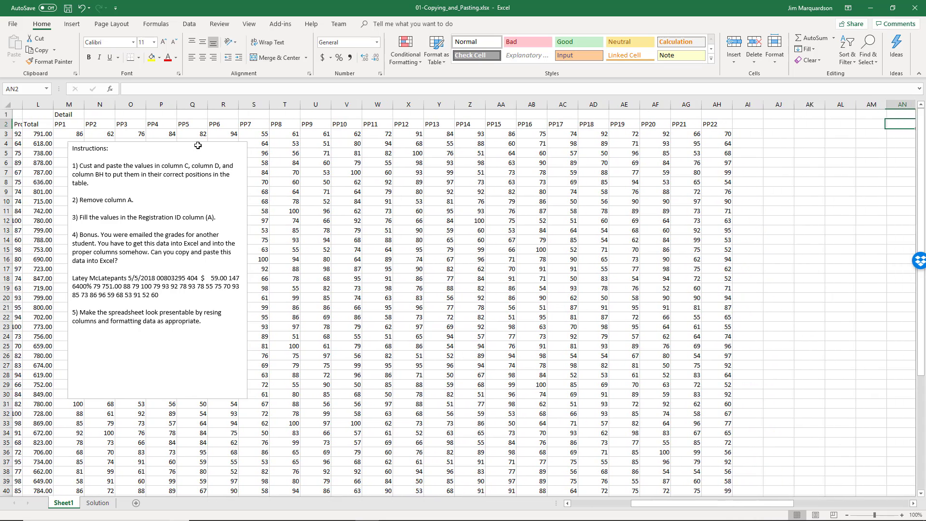
pyautogui.press('Left')
pyautogui.press('Left')
pyautogui.press('Left')
pyautogui.press('Left')
pyautogui.press('Left')
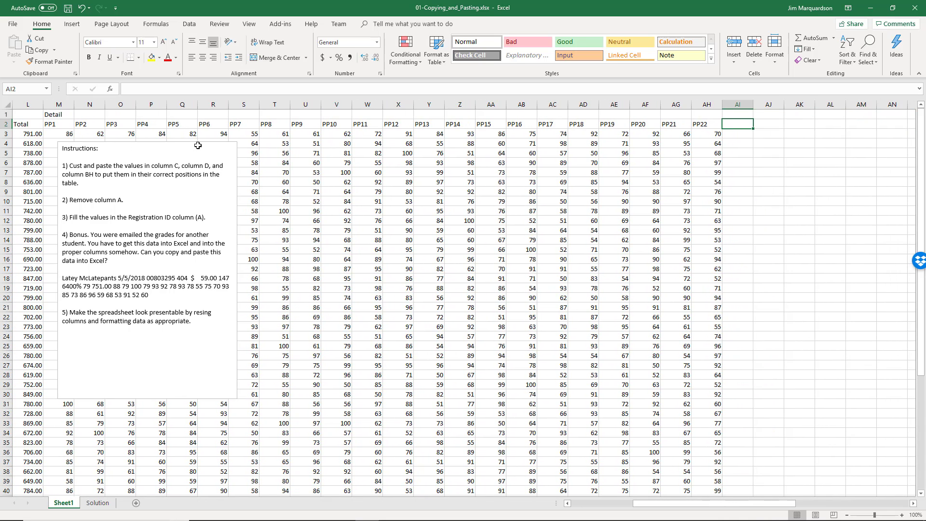
# Move the PP23 header and its values from BH1:BH51 to start at AI2, directly beside the PP22 column.
pyautogui.press('End')
pyautogui.press('Right')
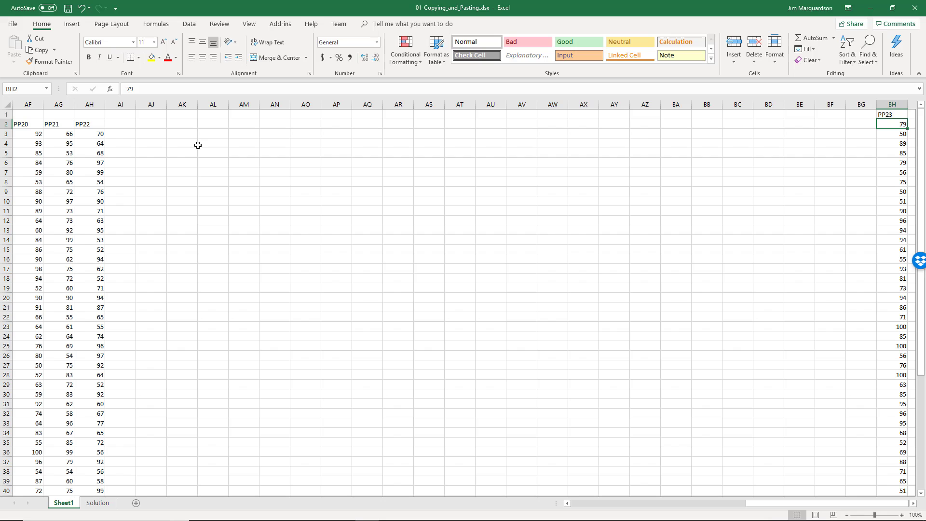
pyautogui.press('Up')
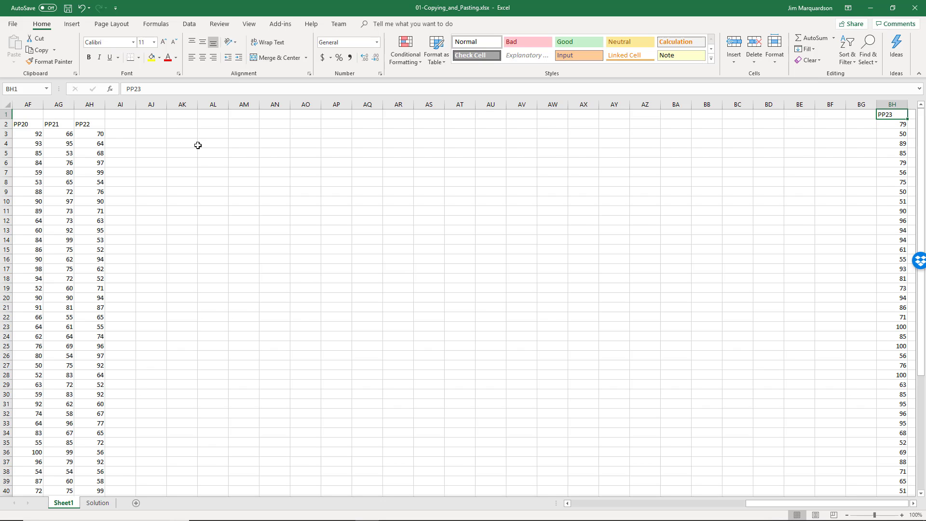
pyautogui.hotkey('ctrl', 'shift', 'Down')
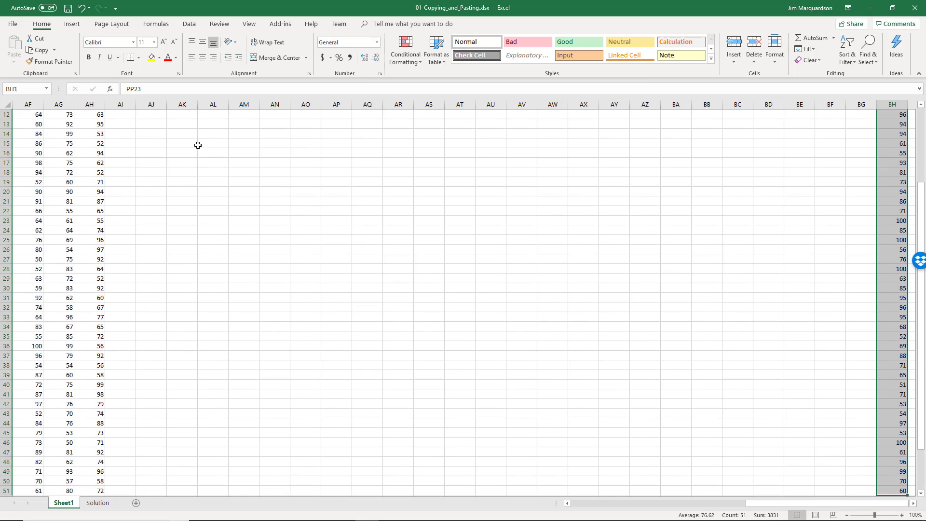
pyautogui.hotkey('ctrl', 'c')
pyautogui.scroll(4, 198, 145)
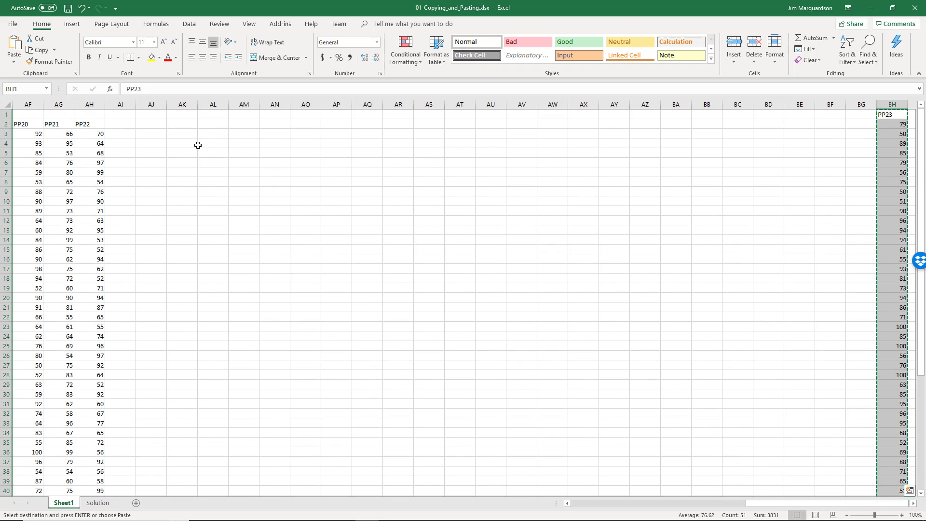
pyautogui.press('Left')
pyautogui.press('Left')
pyautogui.press('Left')
pyautogui.press('Left')
pyautogui.press('Left')
pyautogui.press('Left')
pyautogui.press('Left')
pyautogui.press('Left')
pyautogui.press('Left')
pyautogui.press('Left')
pyautogui.press('Left')
pyautogui.press('Left')
pyautogui.press('Left')
pyautogui.press('Left')
pyautogui.press('Left')
pyautogui.press('Left')
pyautogui.press('Left')
pyautogui.press('Left')
pyautogui.press('Left')
pyautogui.press('Left')
pyautogui.press('Left')
pyautogui.press('Left')
pyautogui.press('Left')
pyautogui.press('Left')
pyautogui.press('Left')
pyautogui.press('Down')
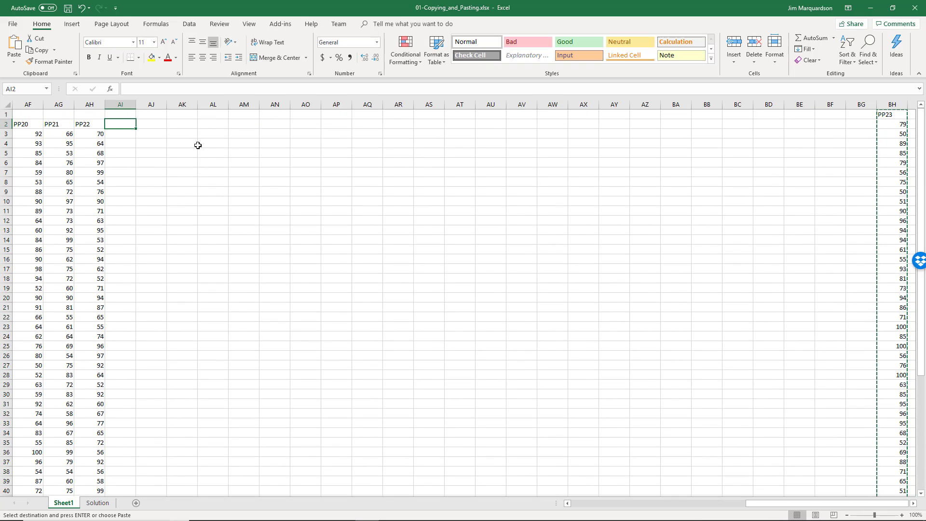
pyautogui.hotkey('ctrl', 'v')
# Delete the empty column A from the worksheet.
pyautogui.press('Left')
pyautogui.press('Left')
pyautogui.press('Left')
pyautogui.press('Left')
pyautogui.press('Left')
pyautogui.press('Left')
pyautogui.press('Left')
pyautogui.press('Left')
pyautogui.press('Left')
pyautogui.press('Left')
pyautogui.press('Left')
pyautogui.press('Left')
pyautogui.press('Left')
pyautogui.press('Left')
pyautogui.press('Left')
pyautogui.press('Left')
pyautogui.press('Left')
pyautogui.press('Left')
pyautogui.press('Left')
pyautogui.press('Left')
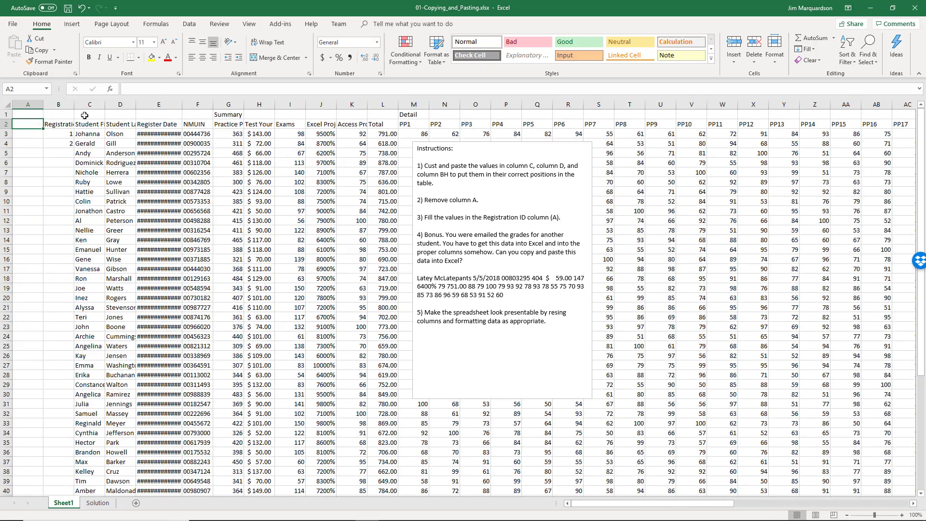
pyautogui.click(33, 105)
pyautogui.rightClick(35, 104)
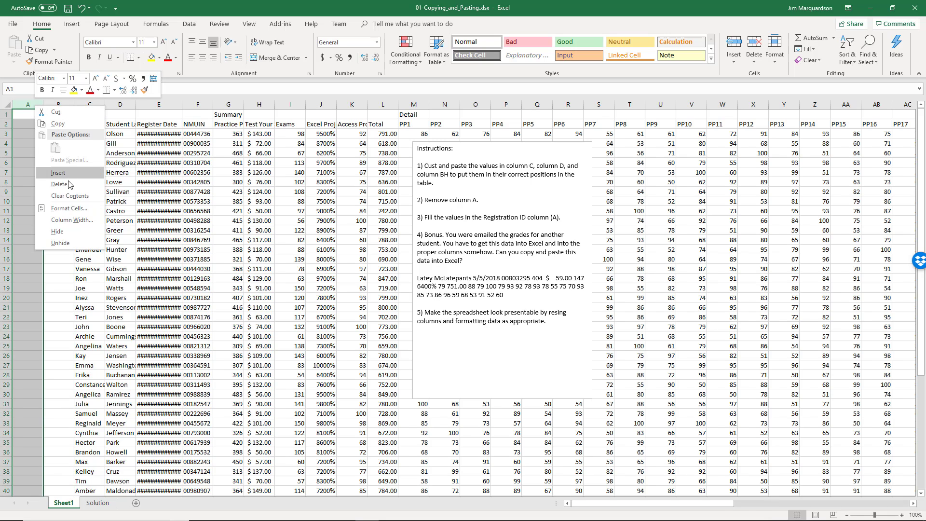
pyautogui.click(59, 184)
# Fill the Registration ID series down from A3:A4 to the last student row.
pyautogui.click(31, 134)
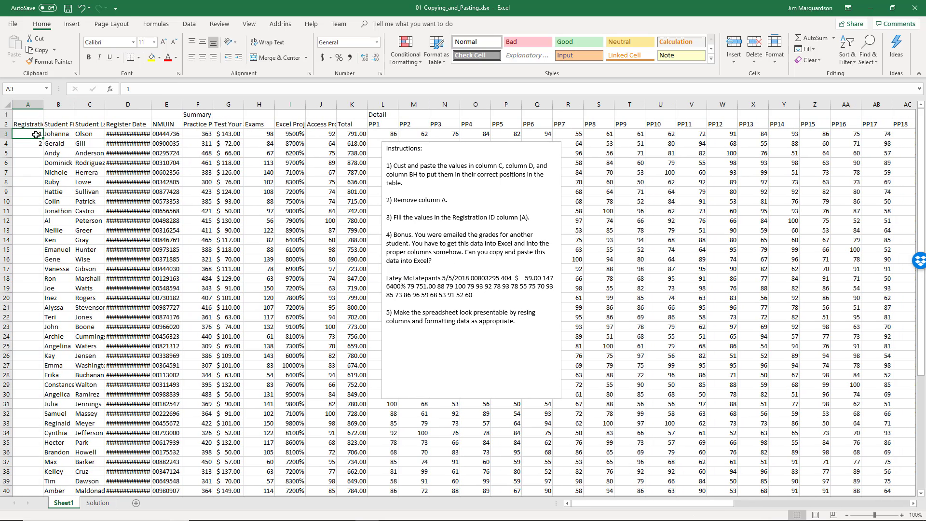
pyautogui.moveTo(33, 134); pyautogui.dragTo(34, 143)
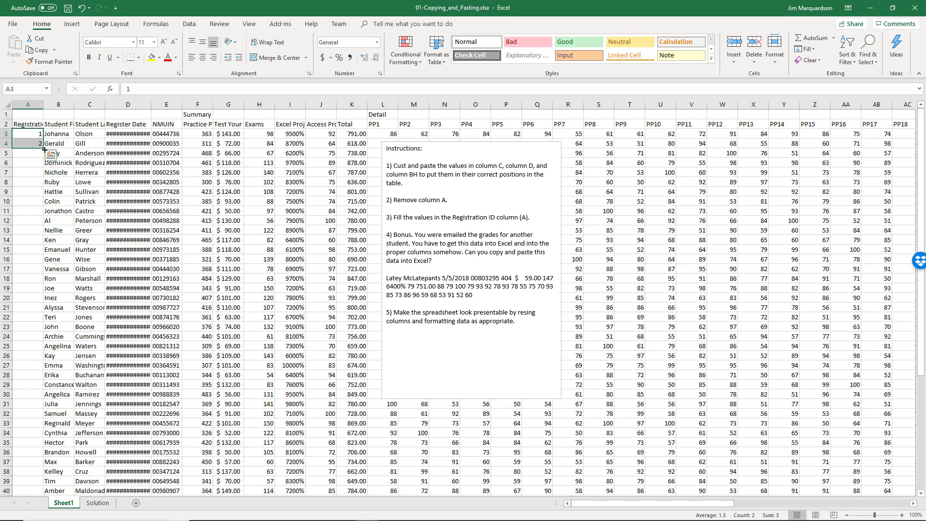
pyautogui.doubleClick(44, 150)
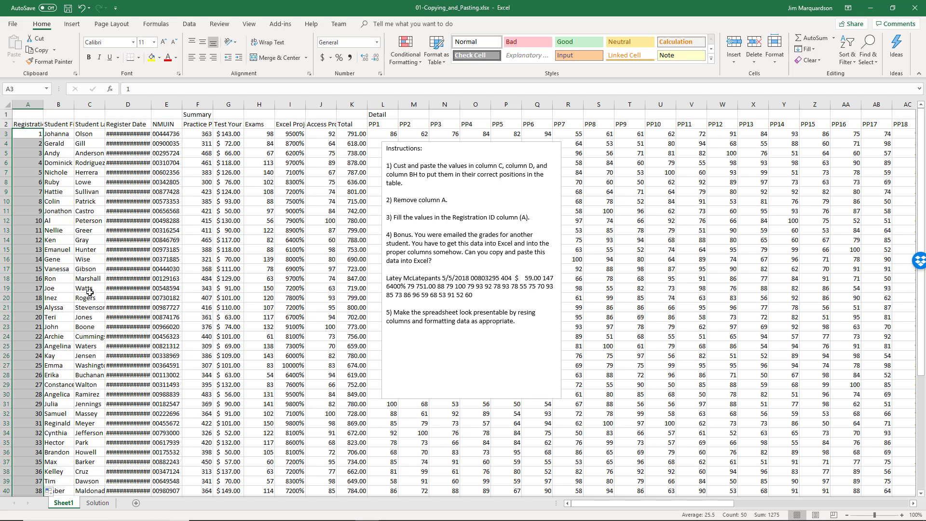
# Copy the late student's record from the instructions text and paste it into B53 with the destination formatting.
pyautogui.click(442, 290)
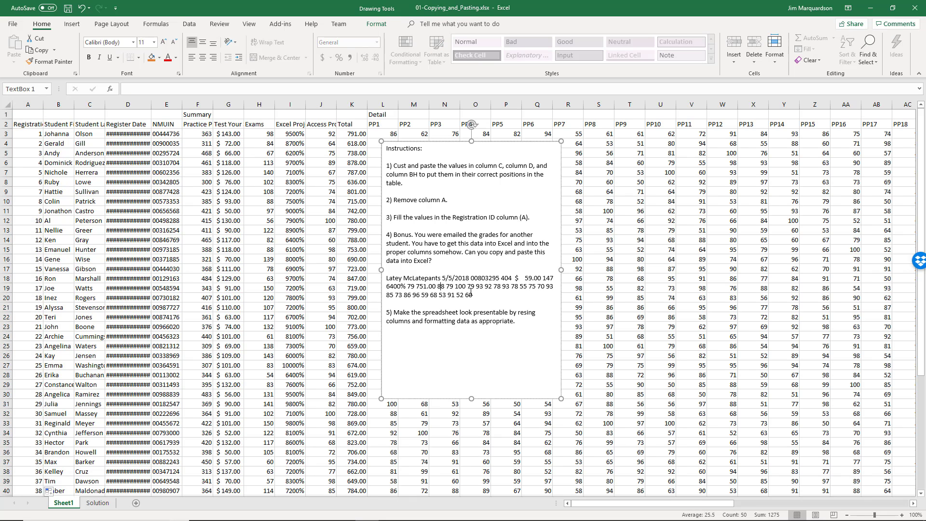
pyautogui.moveTo(461, 295); pyautogui.dragTo(387, 278)
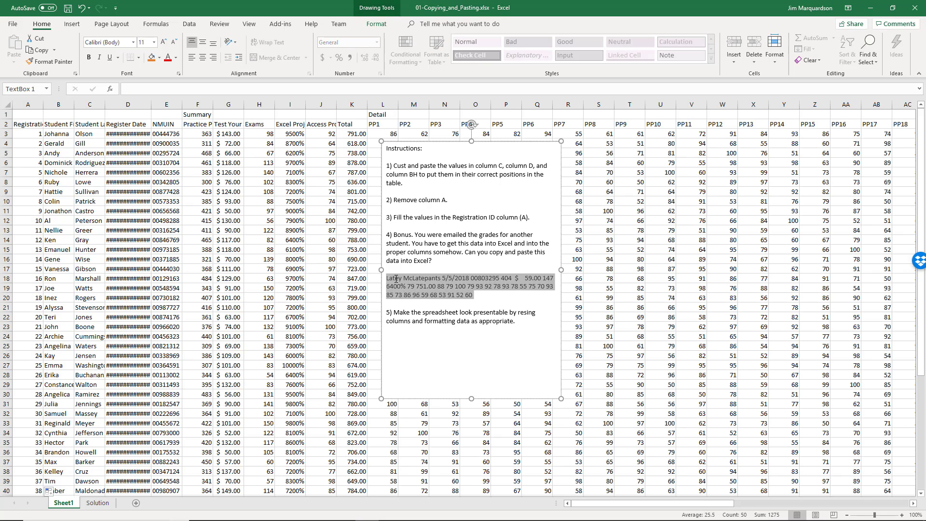
pyautogui.rightClick(402, 288)
pyautogui.click(415, 299)
pyautogui.scroll(-9, 184, 323)
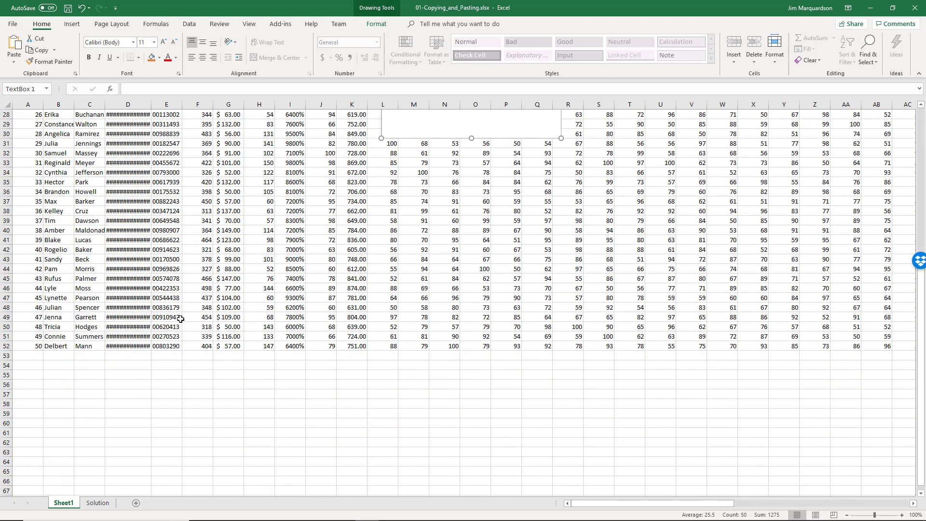
pyautogui.click(70, 354)
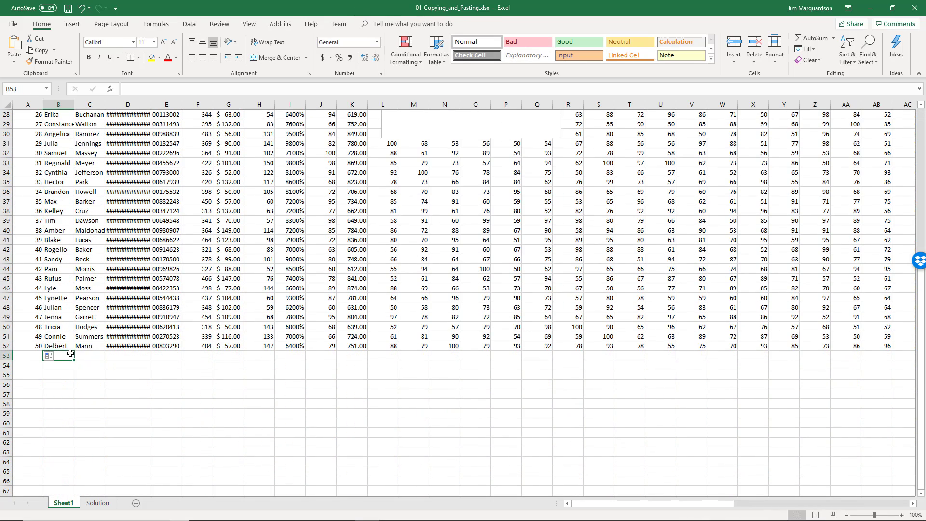
pyautogui.hotkey('ctrl', 'v')
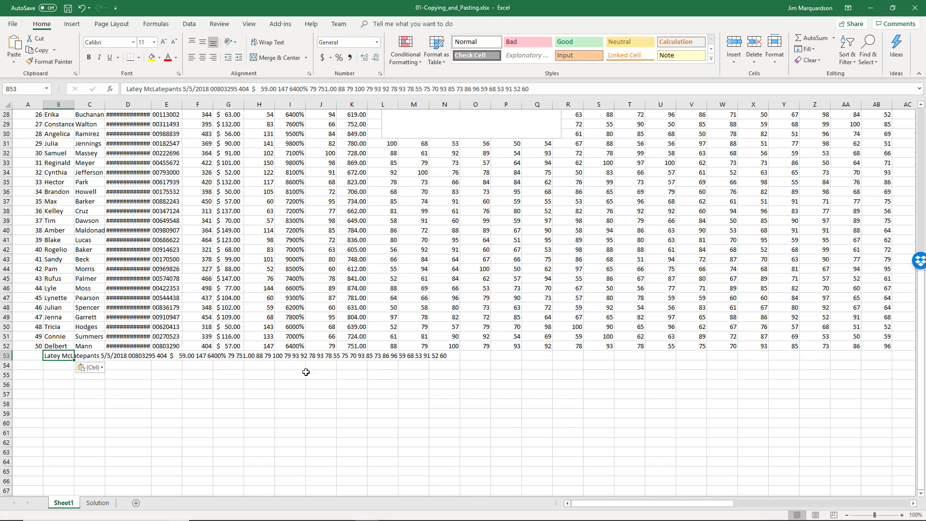
pyautogui.click(95, 368)
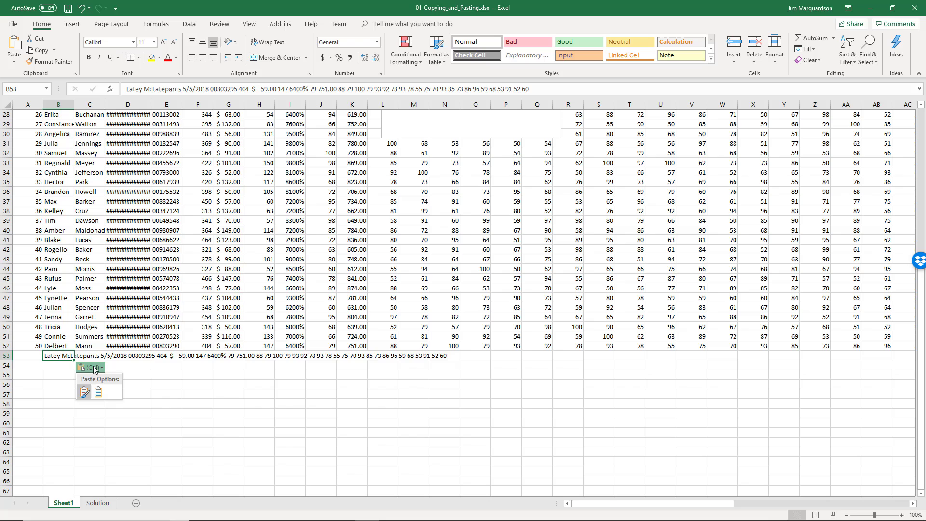
pyautogui.click(98, 392)
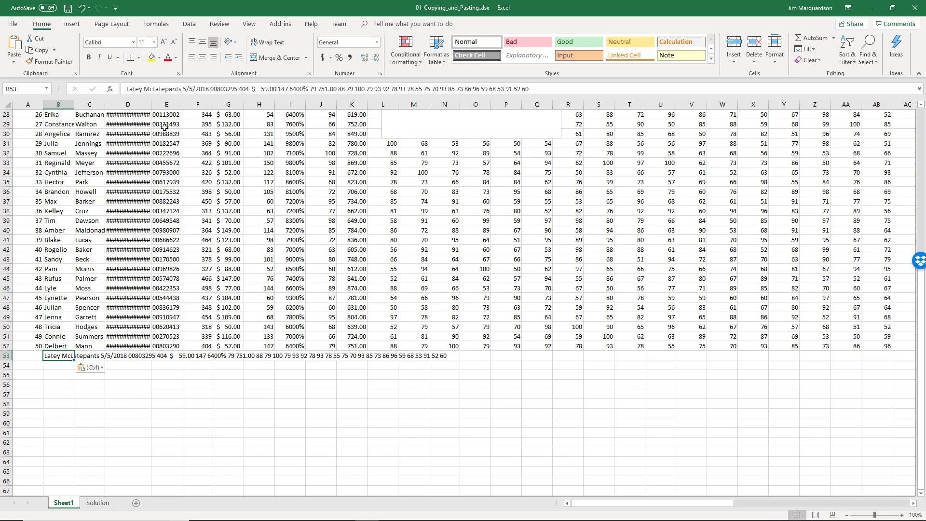
# Split the pasted record in B53 into separate cells with Text to Columns, using Delimited and the Space delimiter.
pyautogui.click(56, 382)
pyautogui.click(60, 357)
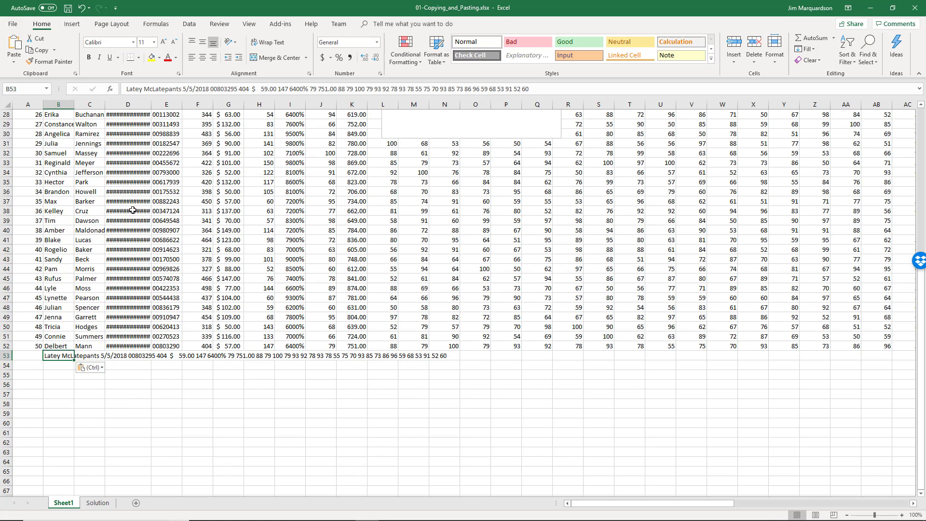
pyautogui.click(189, 24)
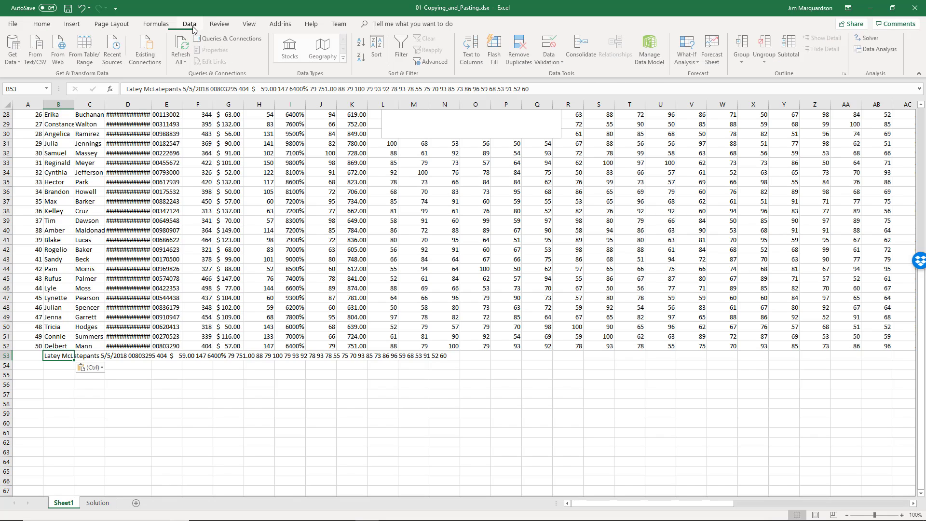
pyautogui.click(473, 52)
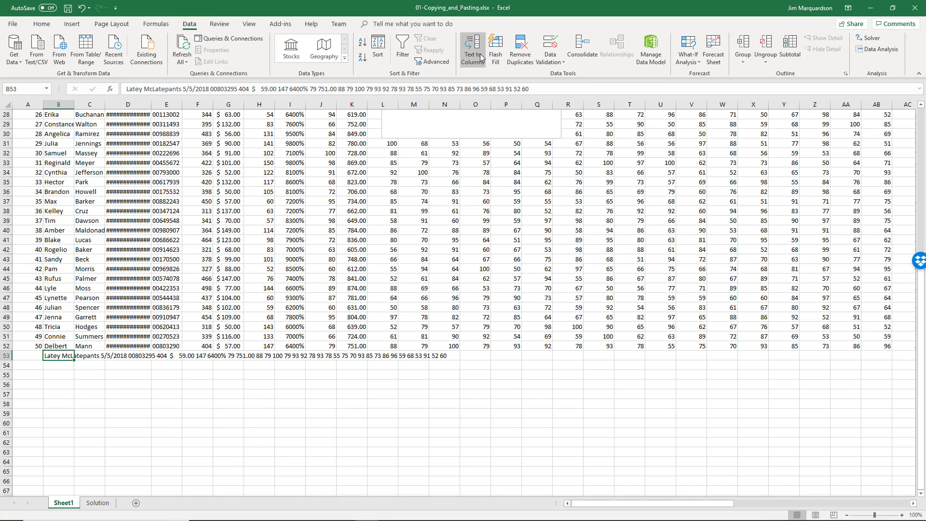
pyautogui.click(321, 152)
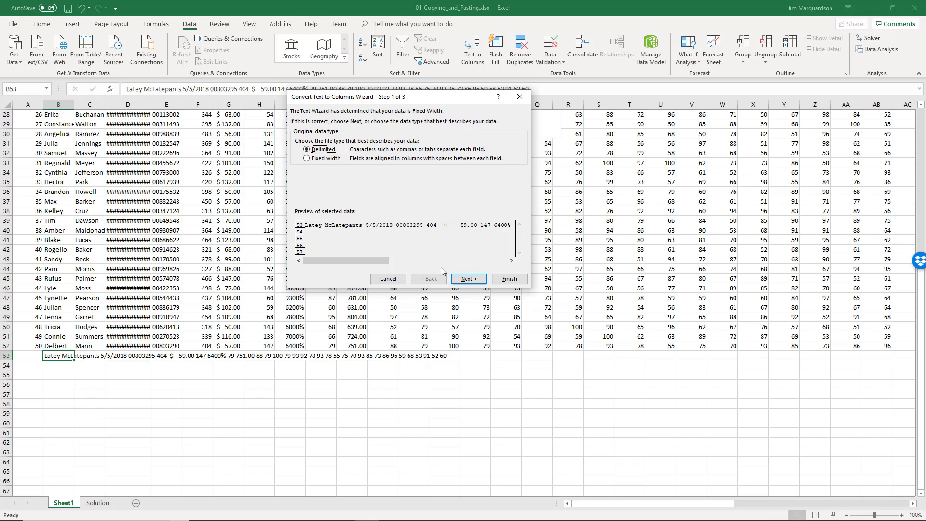
pyautogui.click(464, 279)
pyautogui.click(298, 167)
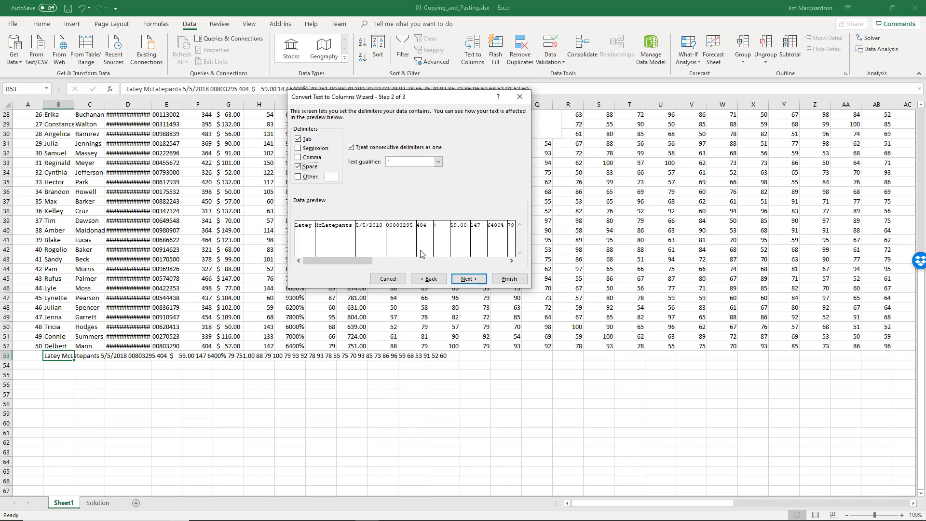
pyautogui.click(509, 278)
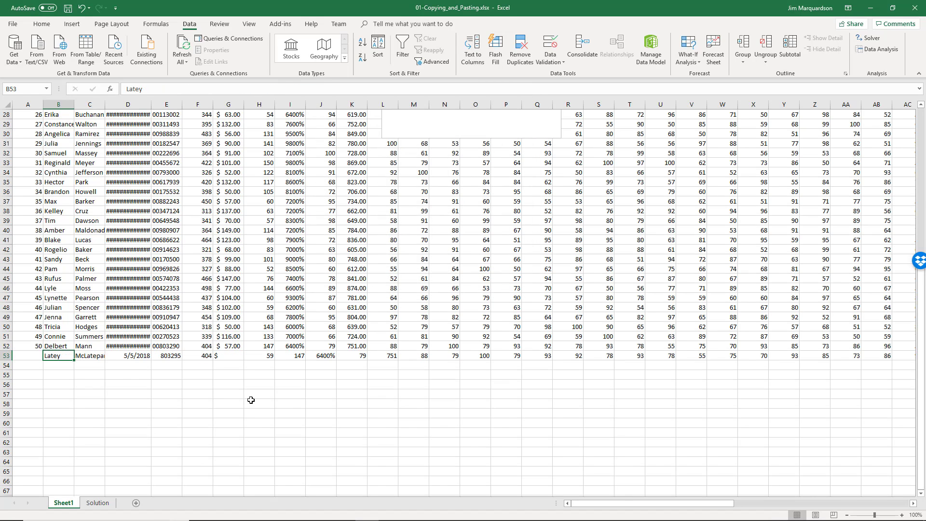
# Move the values in row 53 from H53:AI53 one column left to start at G53, overwriting the stray $ cell.
pyautogui.click(230, 386)
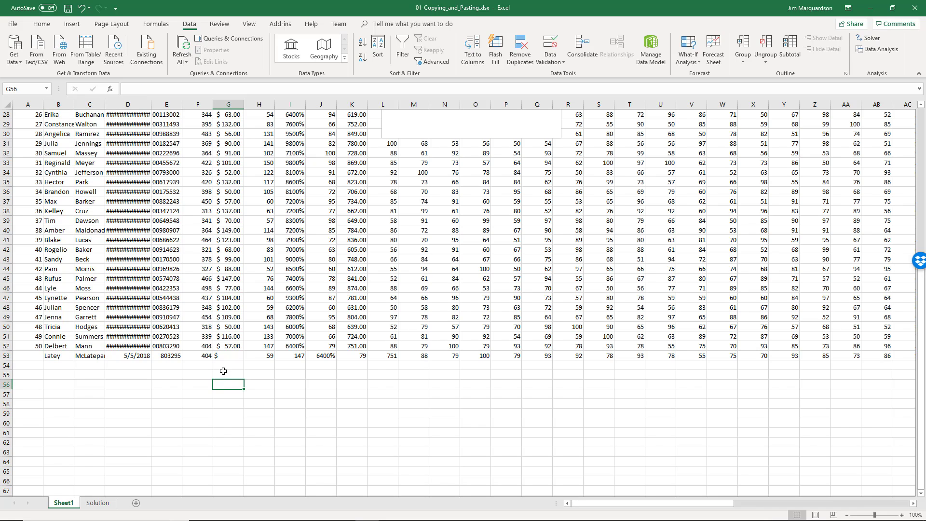
pyautogui.click(170, 357)
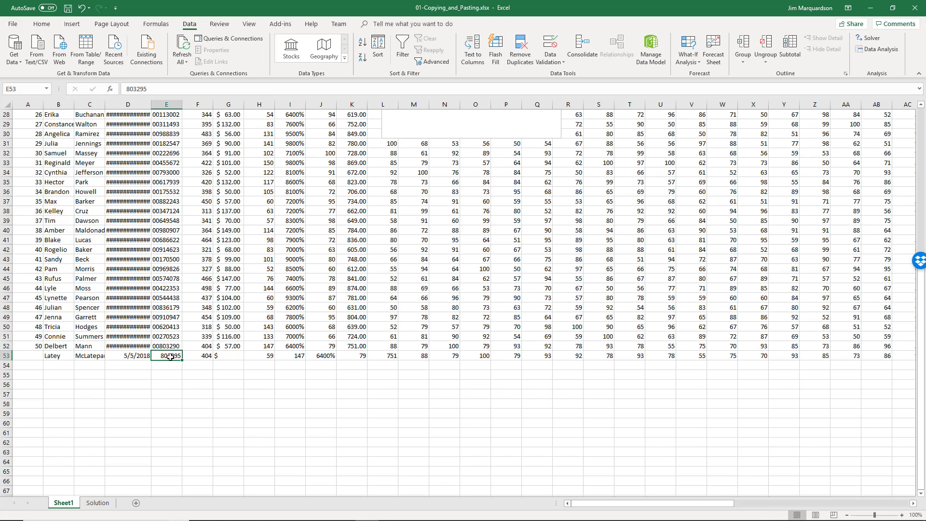
pyautogui.press('Right')
pyautogui.press('Right')
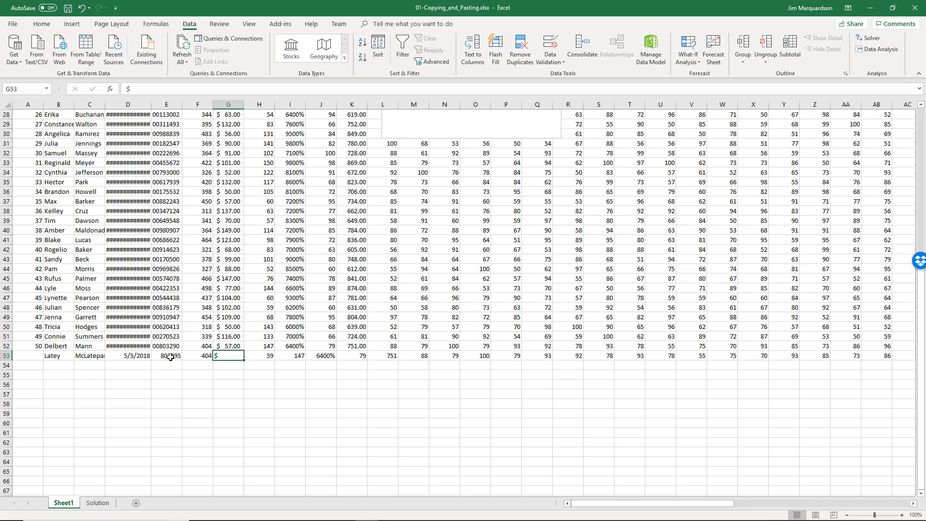
pyautogui.press('Right')
pyautogui.hotkey('ctrl', 'Right')
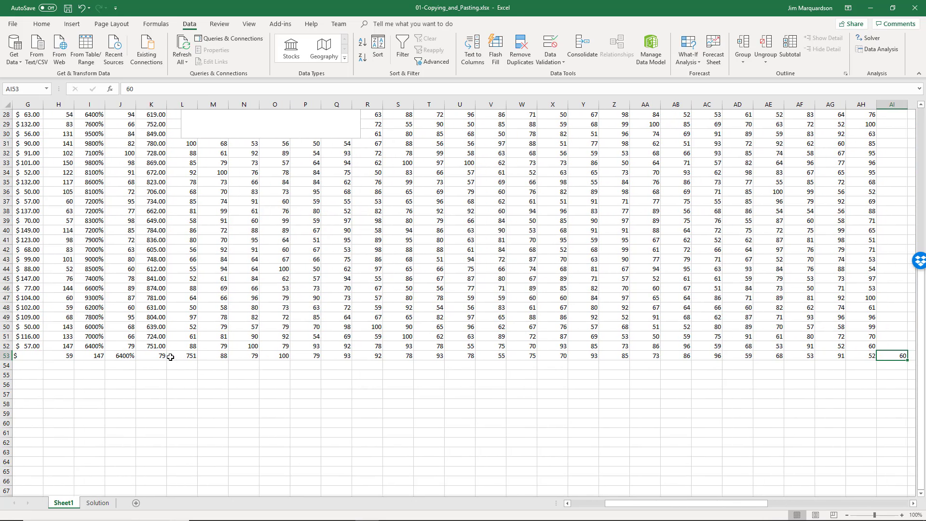
pyautogui.hotkey('ctrl', 'shift', 'Left')
pyautogui.hotkey('shift', 'Right')
pyautogui.hotkey('shift', 'Right')
pyautogui.hotkey('shift', 'Right')
pyautogui.hotkey('shift', 'Right')
pyautogui.hotkey('shift', 'Right')
pyautogui.hotkey('shift', 'Right')
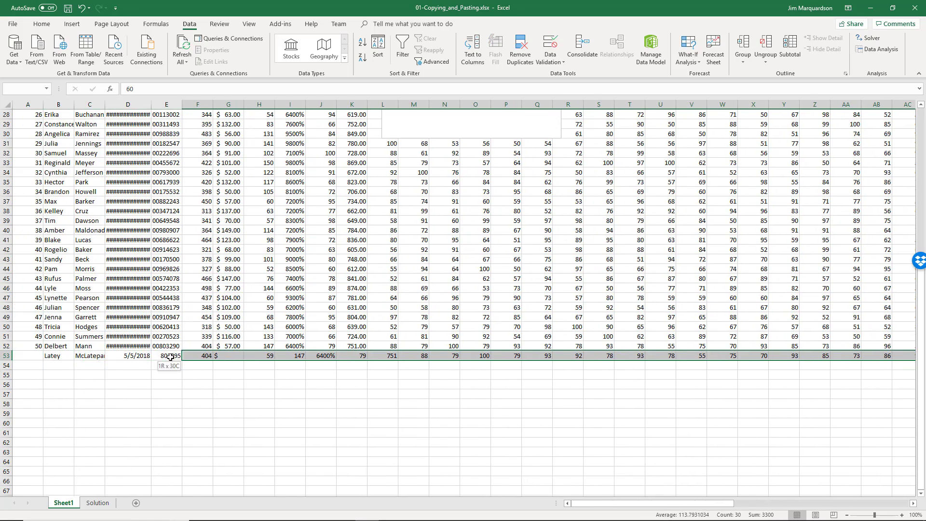
pyautogui.hotkey('ctrl', 'c')
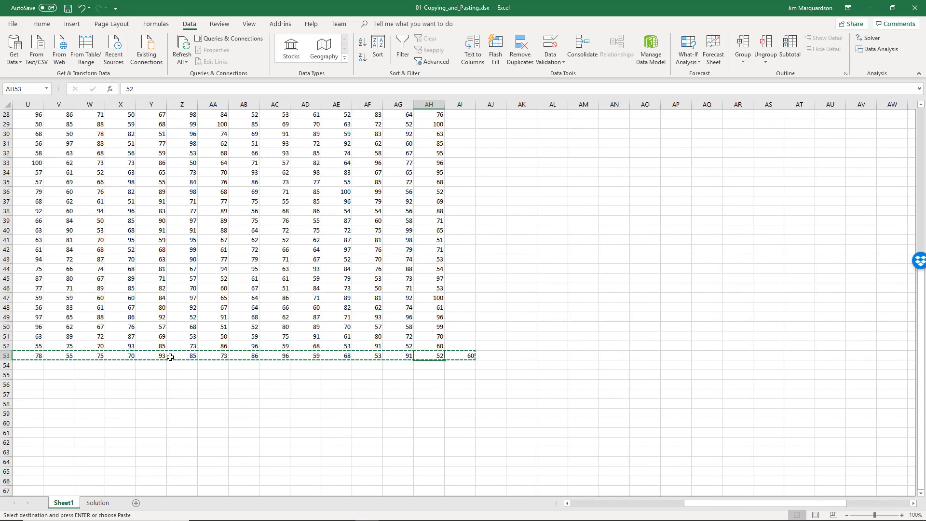
pyautogui.press('Home')
pyautogui.press('Right')
pyautogui.press('Right')
pyautogui.press('Right')
pyautogui.press('Right')
pyautogui.press('Right')
pyautogui.press('Right')
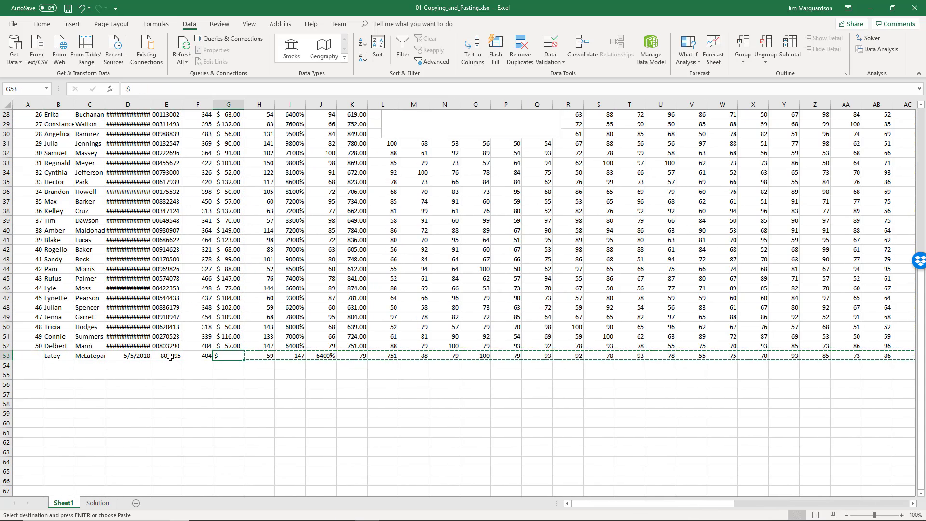
pyautogui.press('Return')
# Copy the number format of the first Summary column from F3 downward onto columns G and I with Format Painter.
pyautogui.hotkey('ctrl', 'Home')
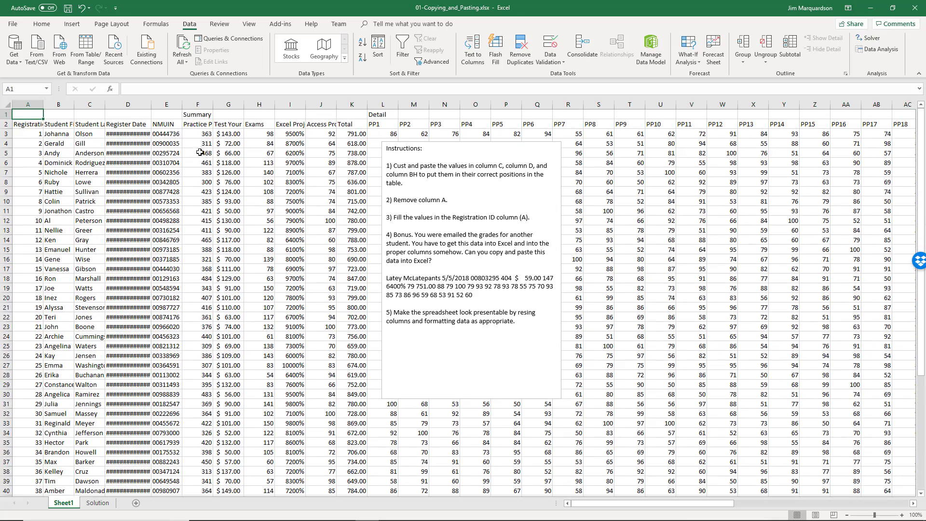
pyautogui.click(203, 131)
pyautogui.hotkey('ctrl', 'shift', 'Down')
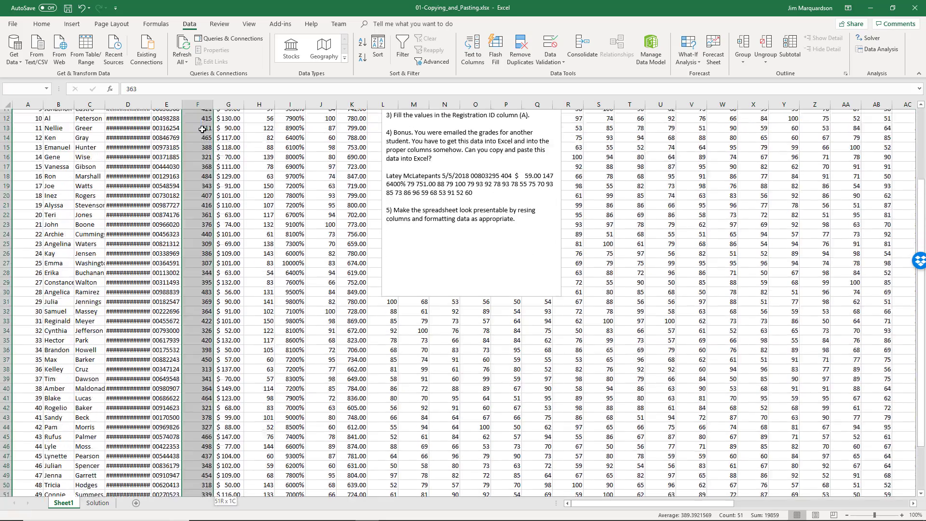
pyautogui.scroll(5, 204, 120)
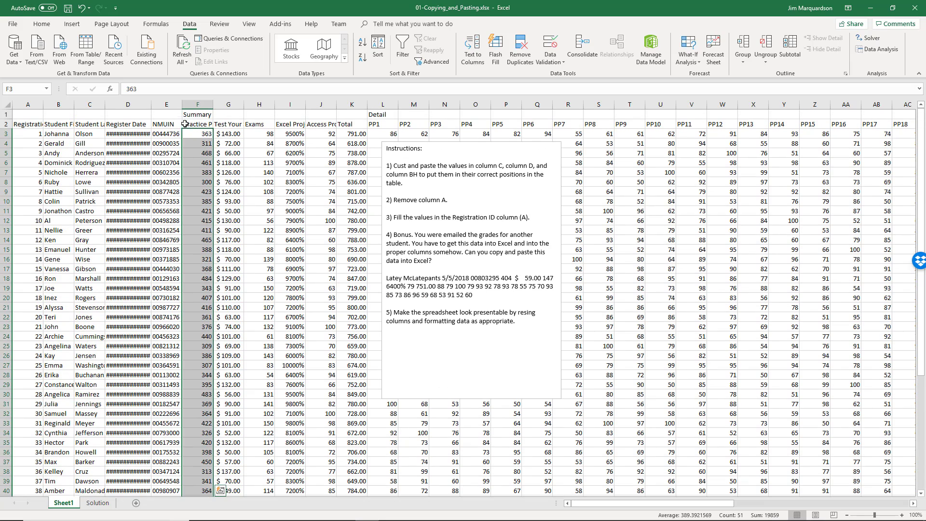
pyautogui.click(42, 24)
pyautogui.click(50, 61)
pyautogui.click(236, 131)
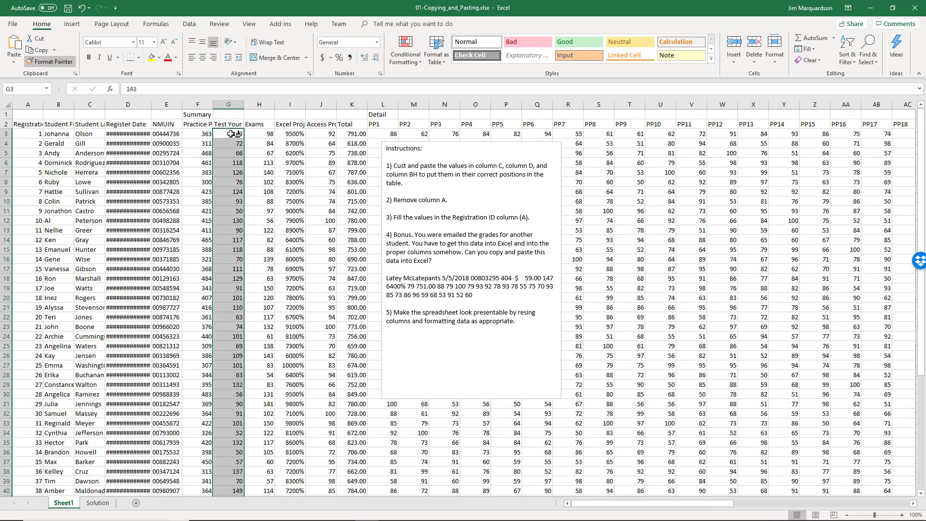
pyautogui.click(295, 131)
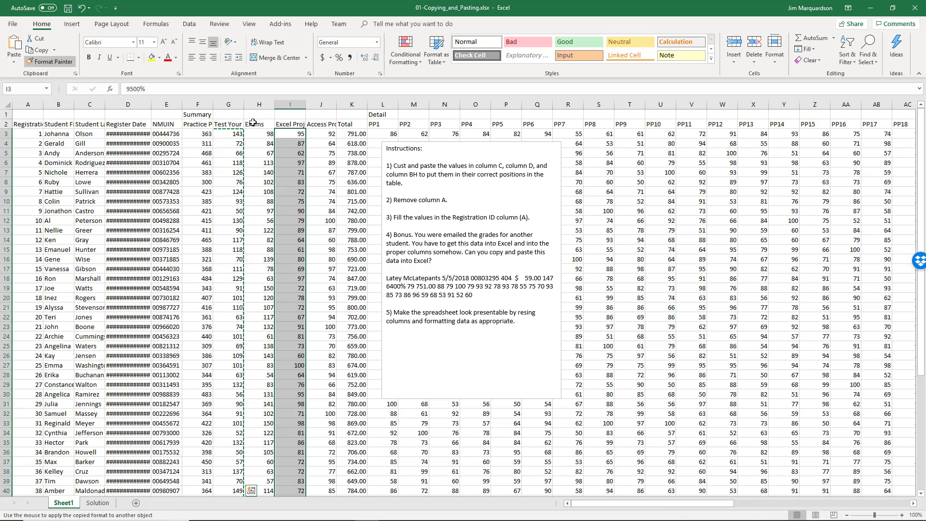
# Apply the copied number format to the Total column from K3 down and wrap the header text in A2:K2.
pyautogui.click(347, 133)
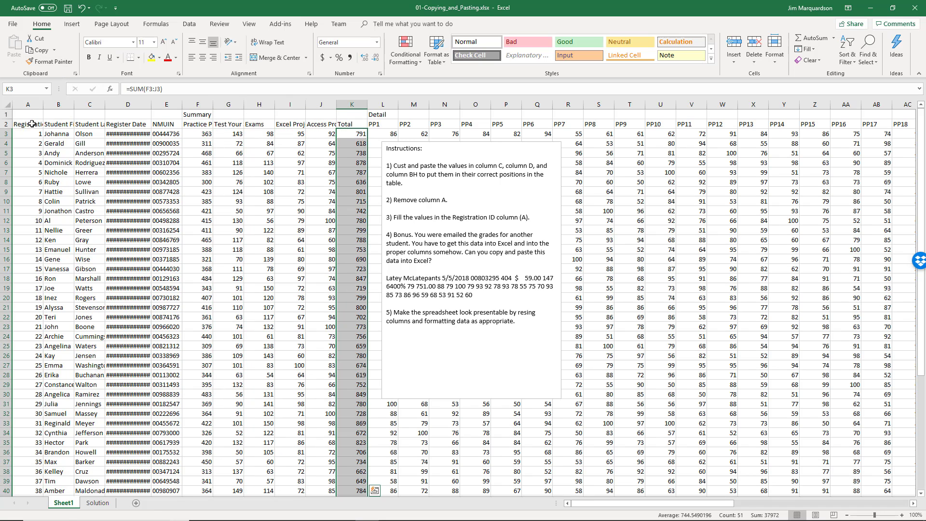
pyautogui.moveTo(28, 124); pyautogui.dragTo(354, 124)
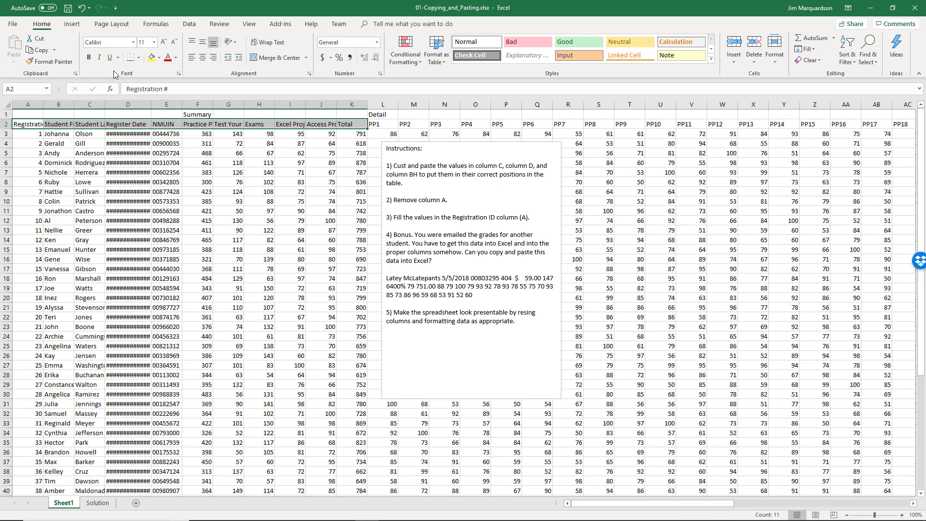
pyautogui.click(268, 42)
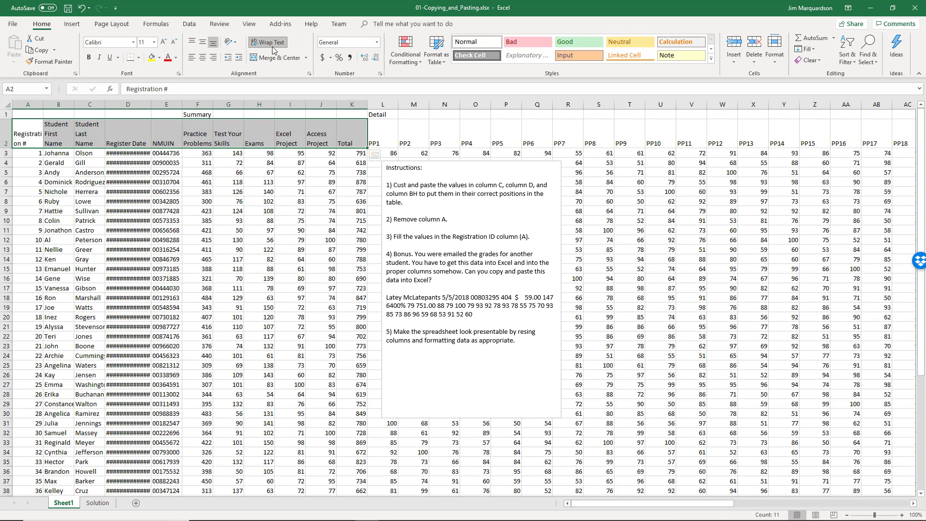
pyautogui.click(61, 144)
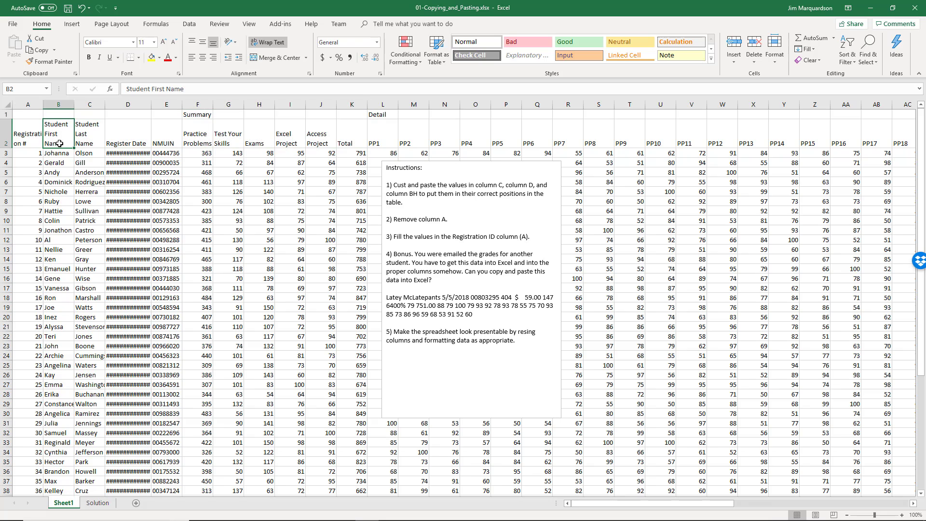
# Shorten the header in A2 to "Reg. #" and narrow column A to fit its contents.
pyautogui.click(29, 132)
pyautogui.write('Rew')
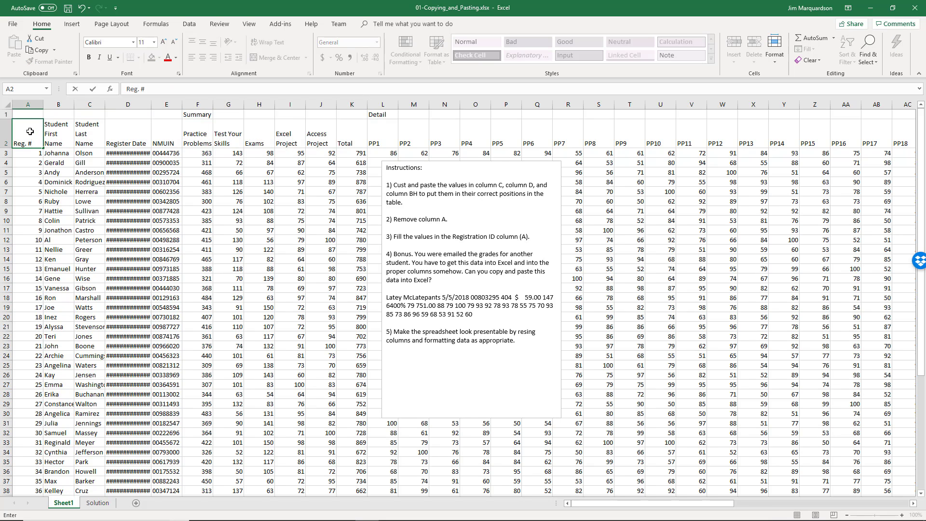
pyautogui.press('Return')
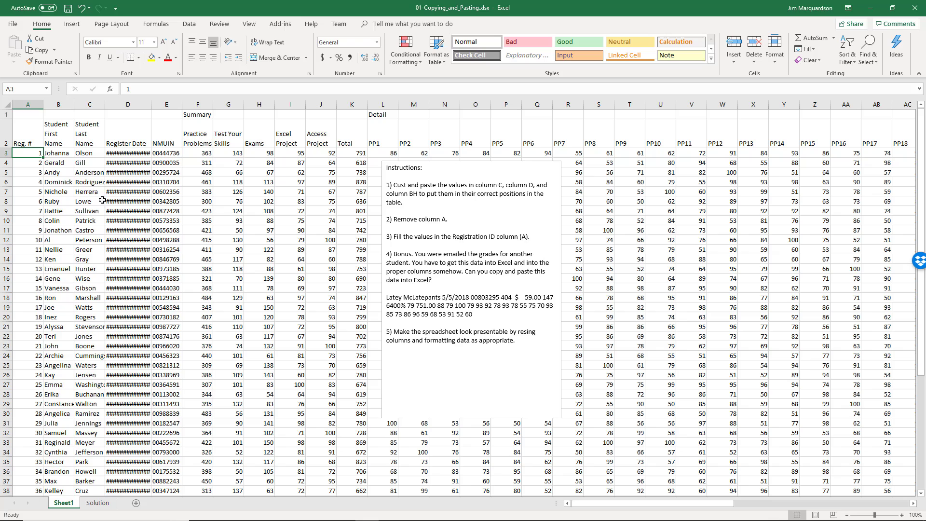
pyautogui.doubleClick(42, 105)
# Make all headers in row 2 bold, from A2 through the last filled column.
pyautogui.click(20, 133)
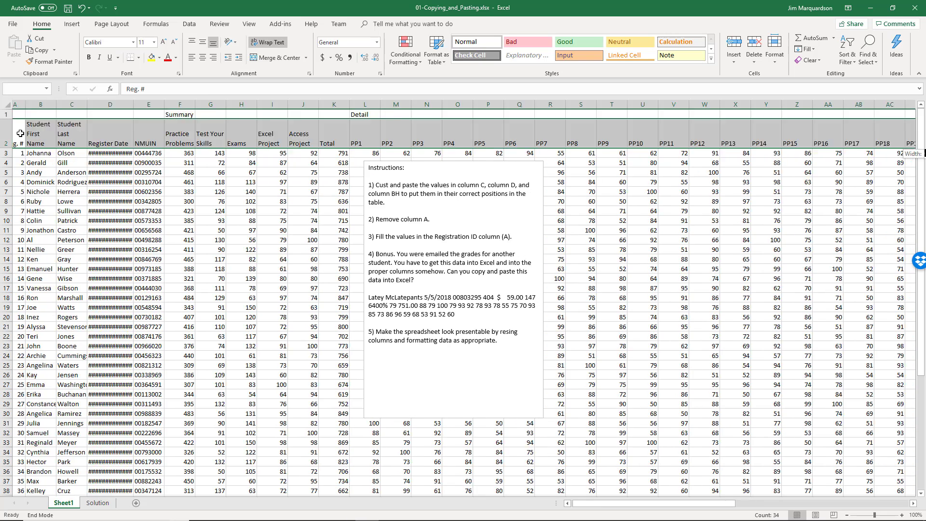
pyautogui.hotkey('ctrl', 'shift', 'Right')
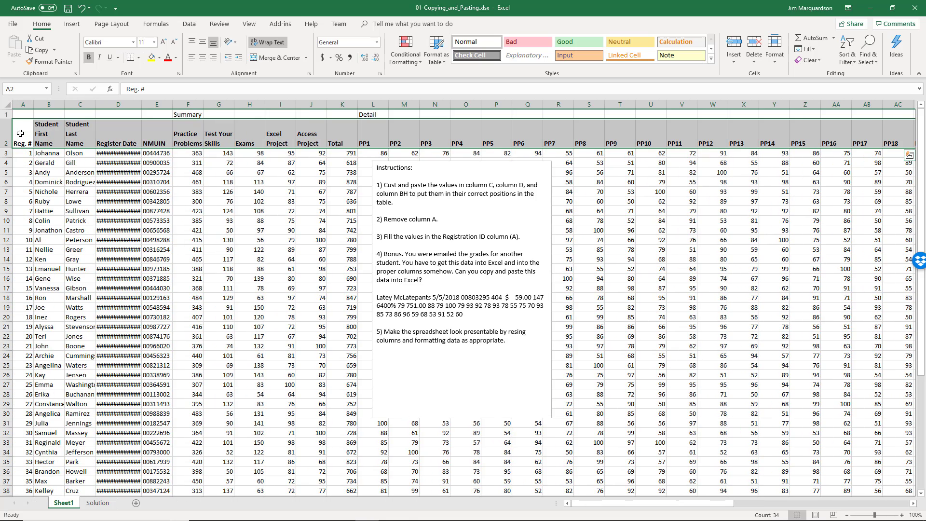
pyautogui.press('Up')
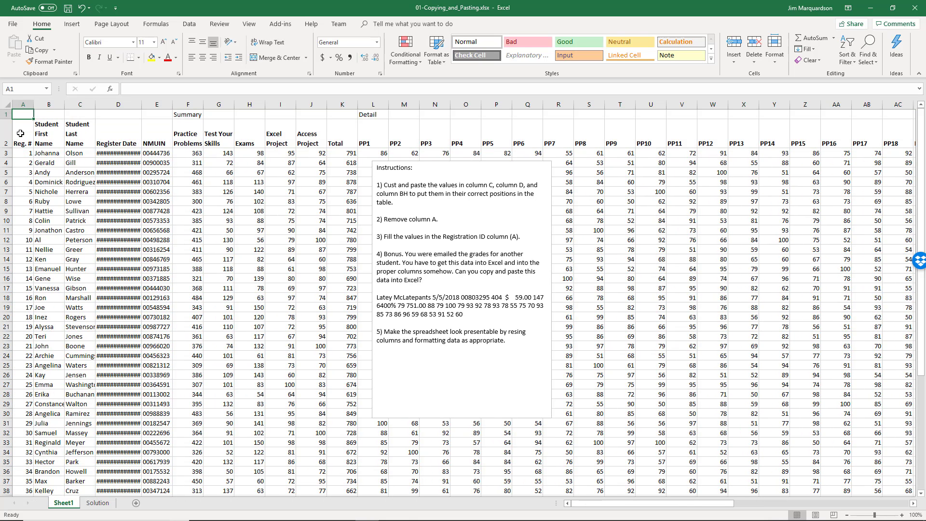
# Widen the Register Date column so that the full long-format dates fit in column D.
pyautogui.click(20, 134)
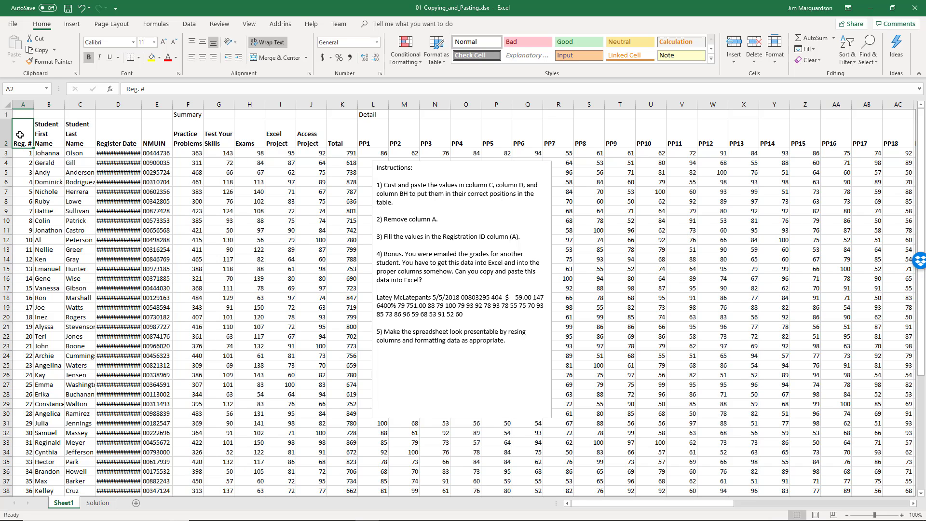
pyautogui.click(26, 114)
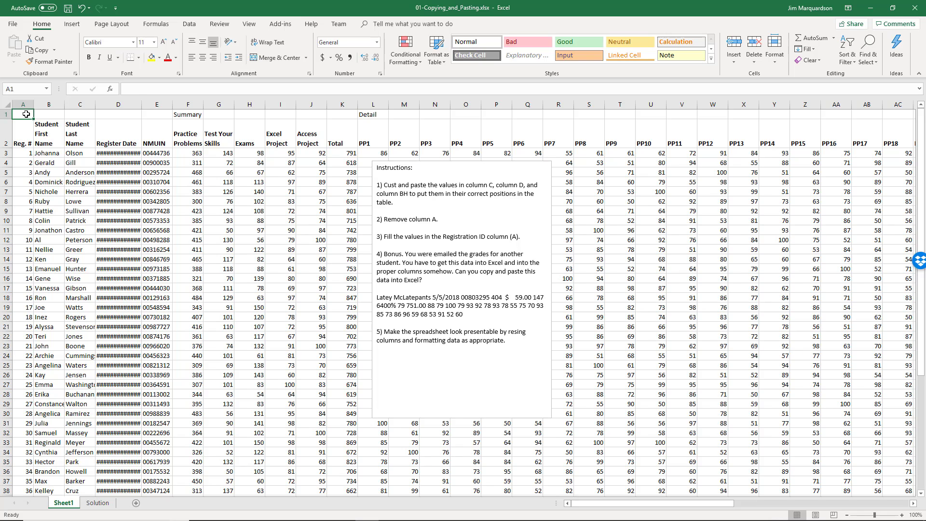
pyautogui.moveTo(142, 104); pyautogui.dragTo(186, 100)
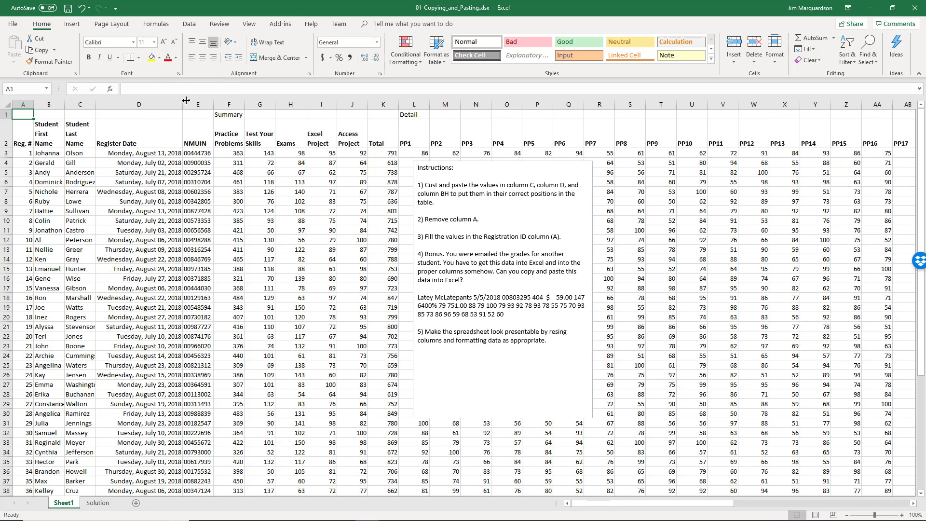